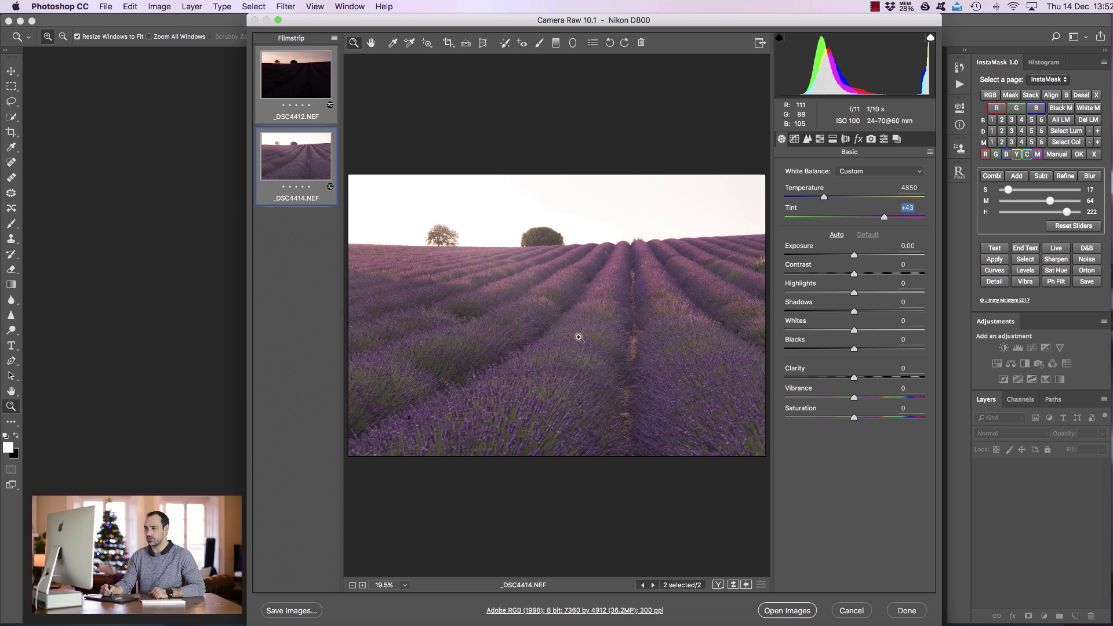
- Warm up the darker photo, _DSC4412.NEF, by setting its white balance temperature to 5300
click(290, 71)
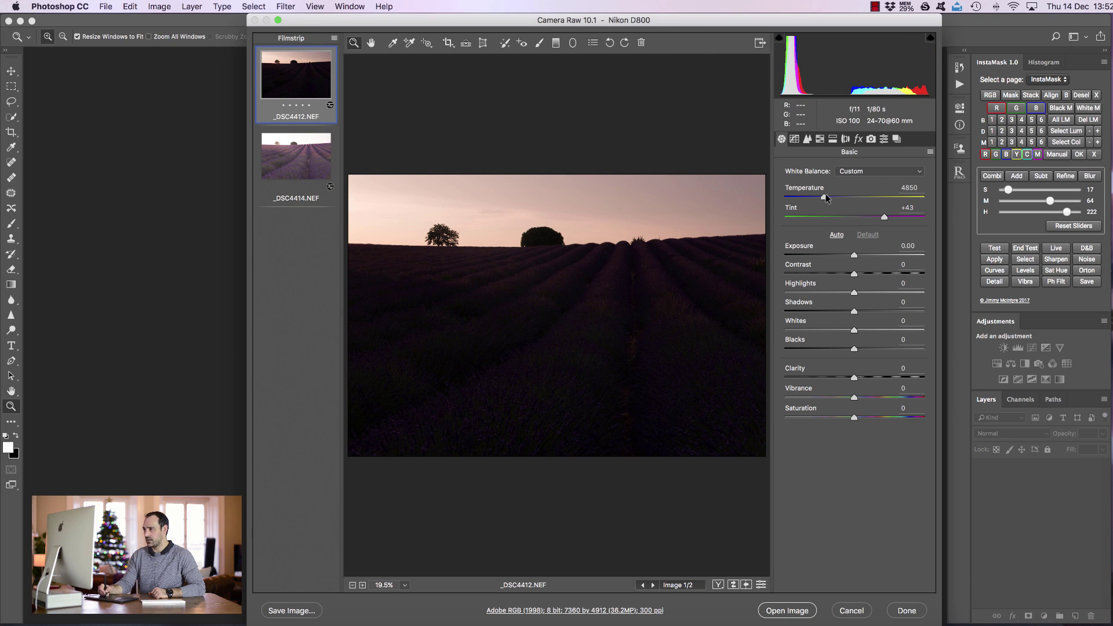
drag(825, 200, 833, 202)
- Select both raw photos and turn on Remove Chromatic Aberration and Enable Profile Corrections for them together
click(313, 135)
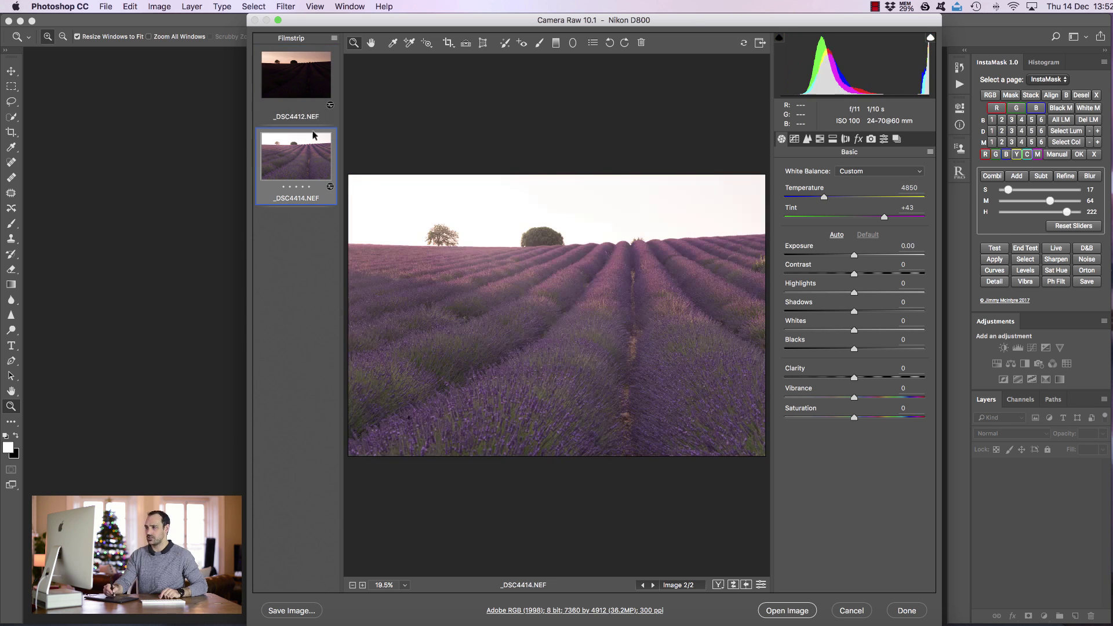
shift+click(297, 81)
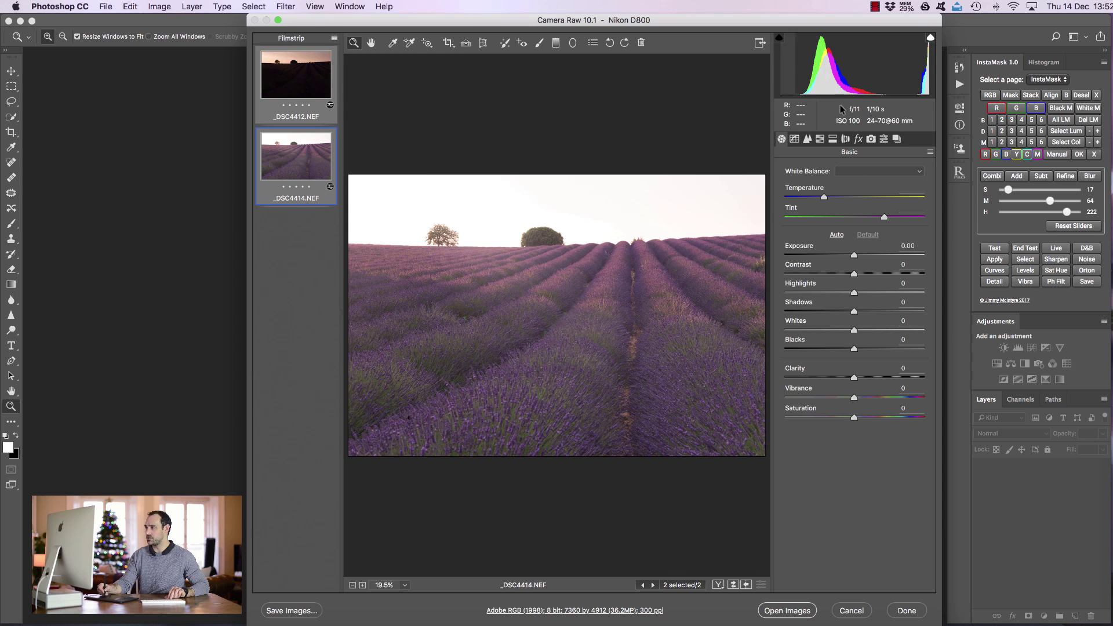
click(846, 140)
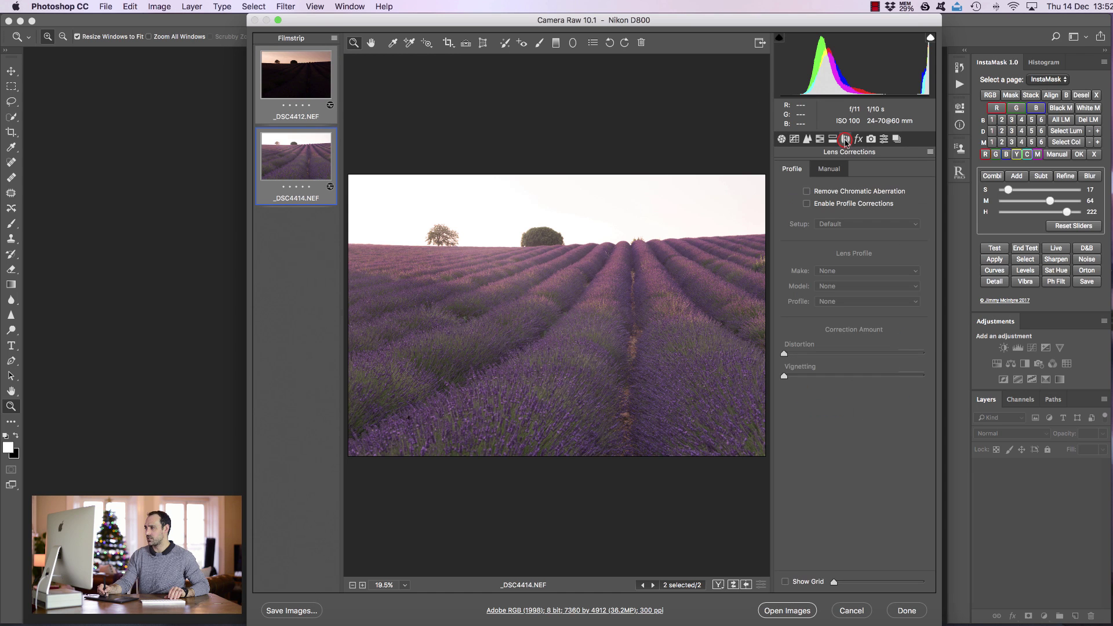
click(807, 191)
click(807, 204)
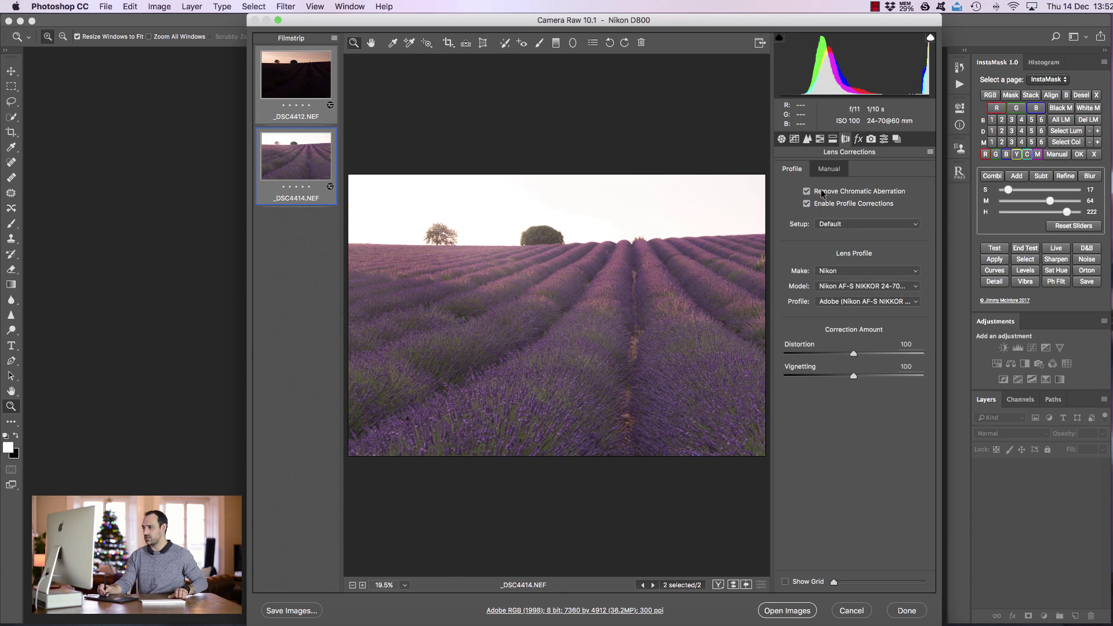
- Open both raw photos as smart objects and stack them as layers in one document
key(shift)
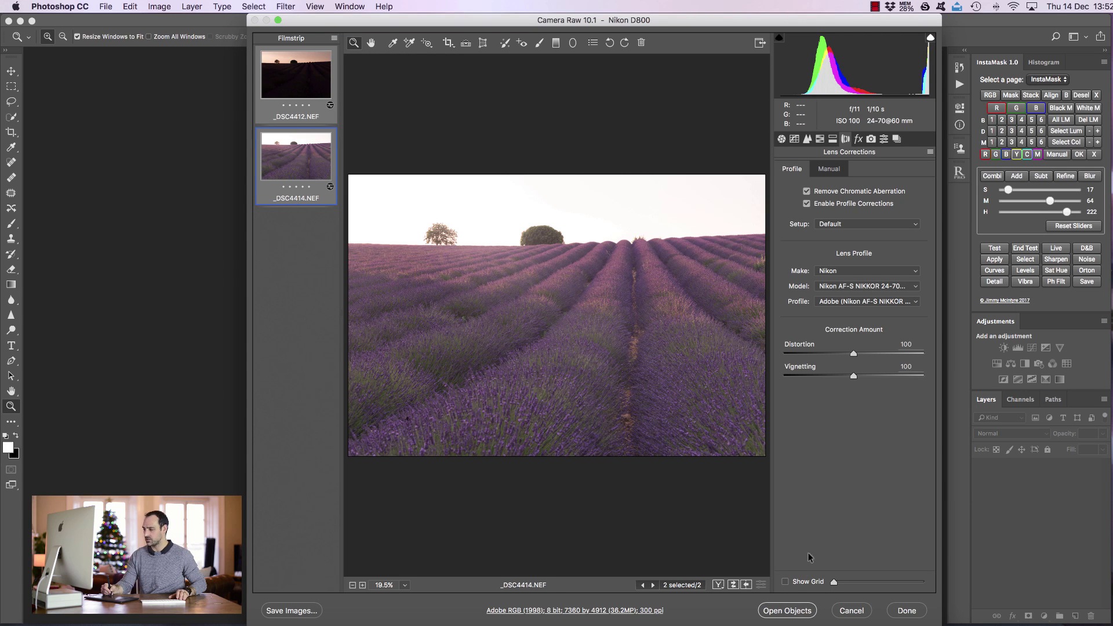
shift+click(785, 610)
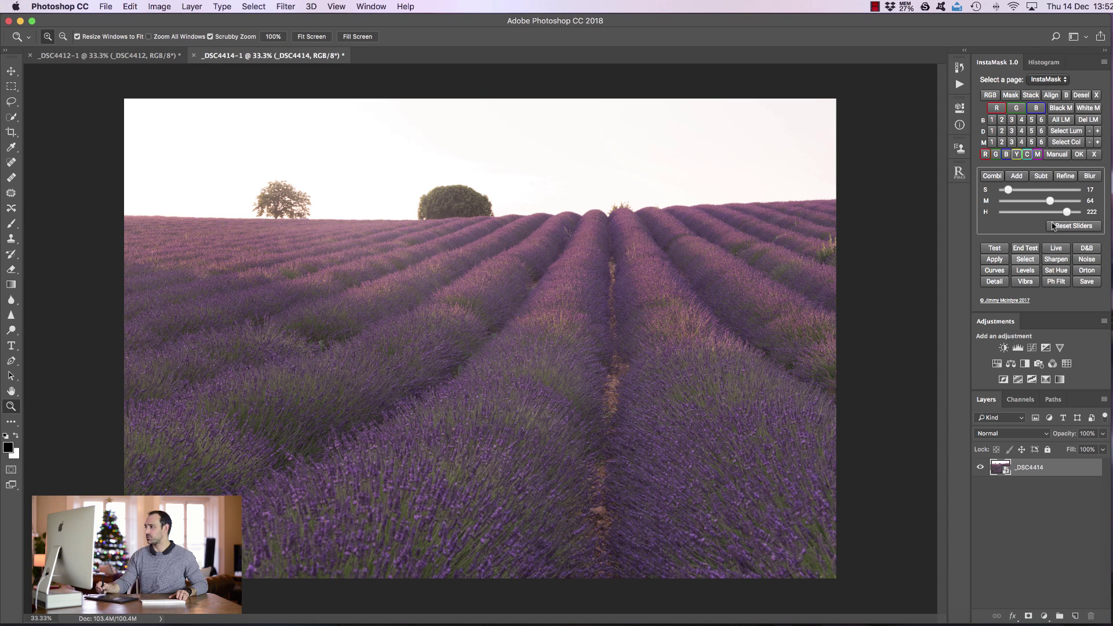
click(1032, 95)
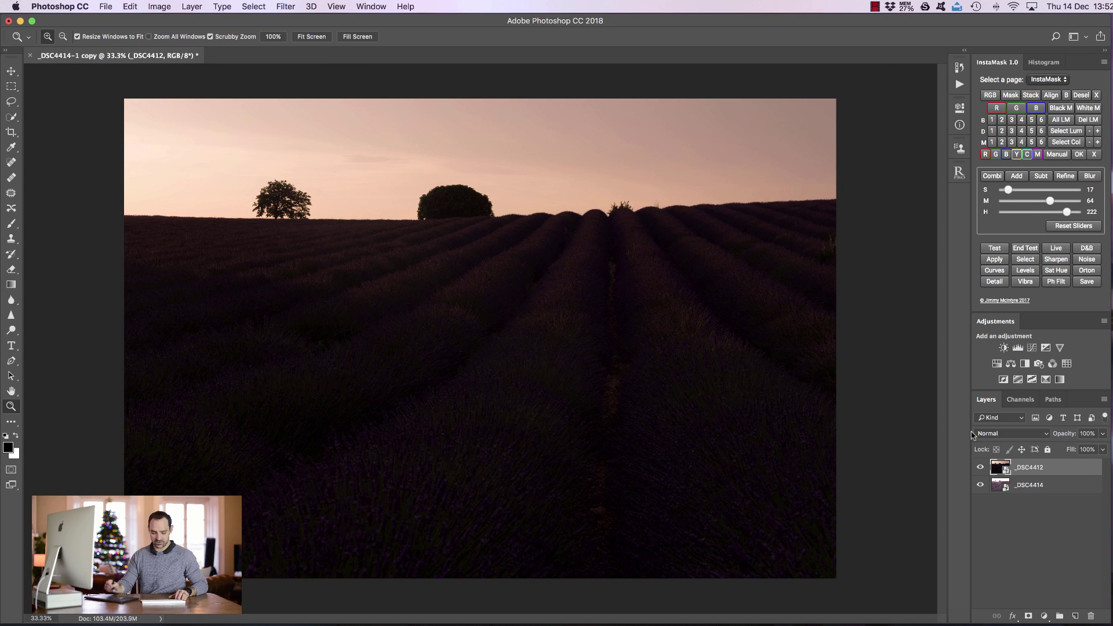
key(super+0)
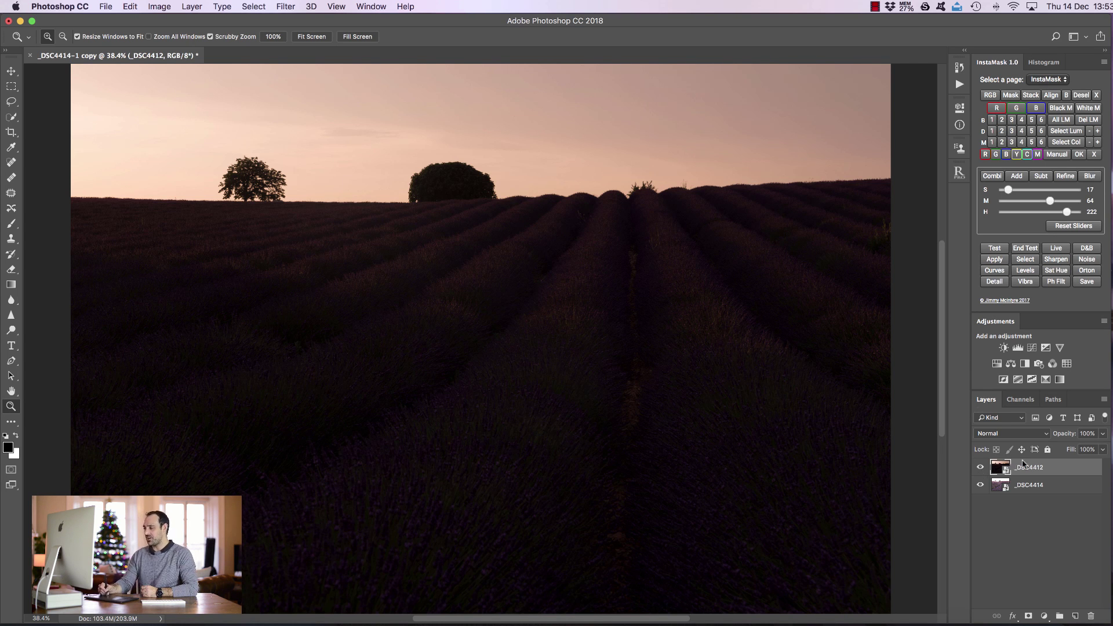
- Hide the _DSC4412 layer, create a Brights 1 luminosity mask with midtones at 72, and load it as a selection
click(980, 469)
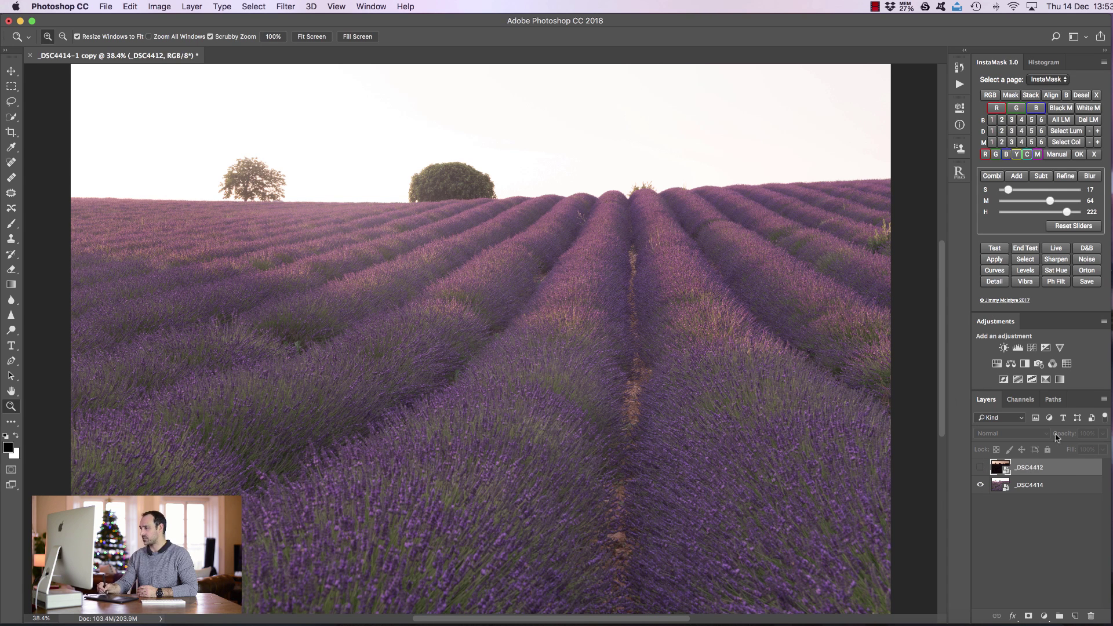
click(992, 120)
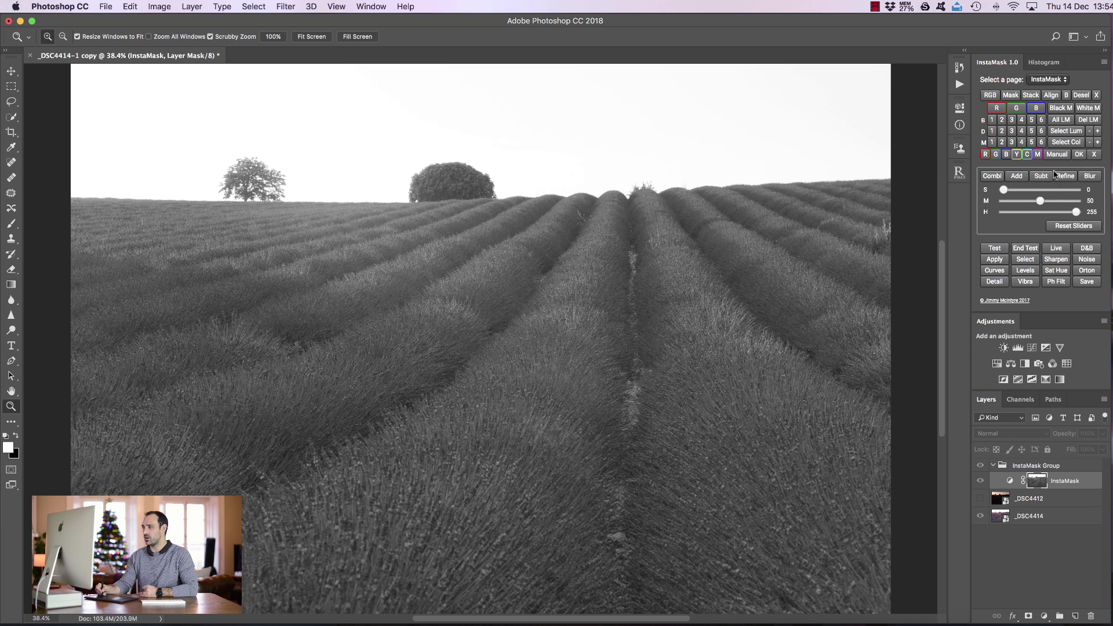
drag(1042, 203, 1056, 201)
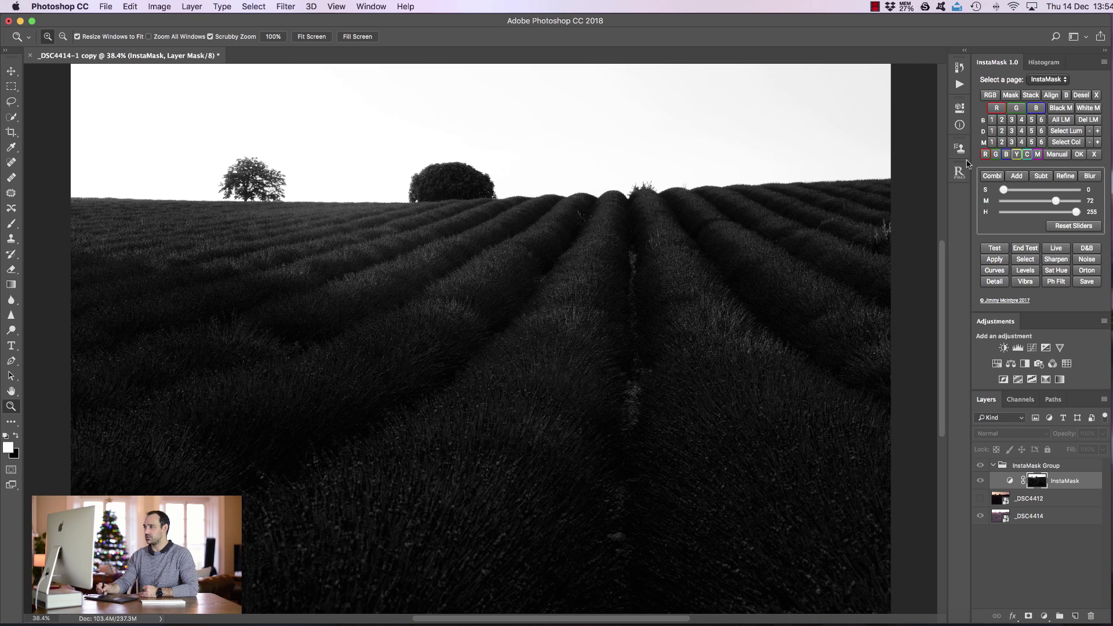
click(1026, 260)
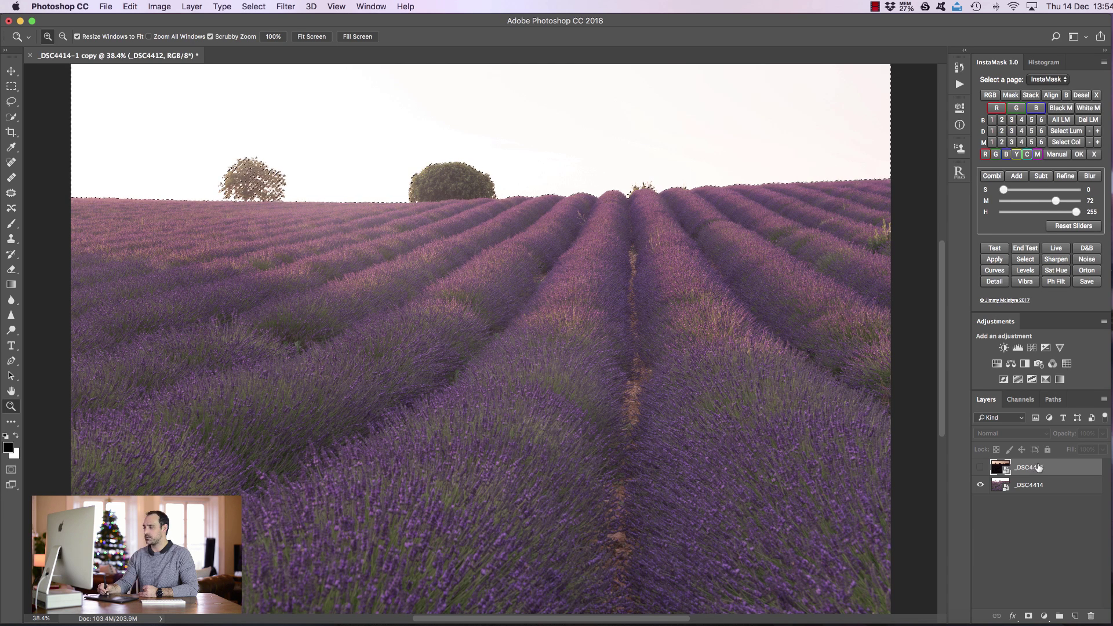
- Add a black mask to the _DSC4412 layer and paint white over the sky through the selection to blend in the darker exposure
click(1063, 109)
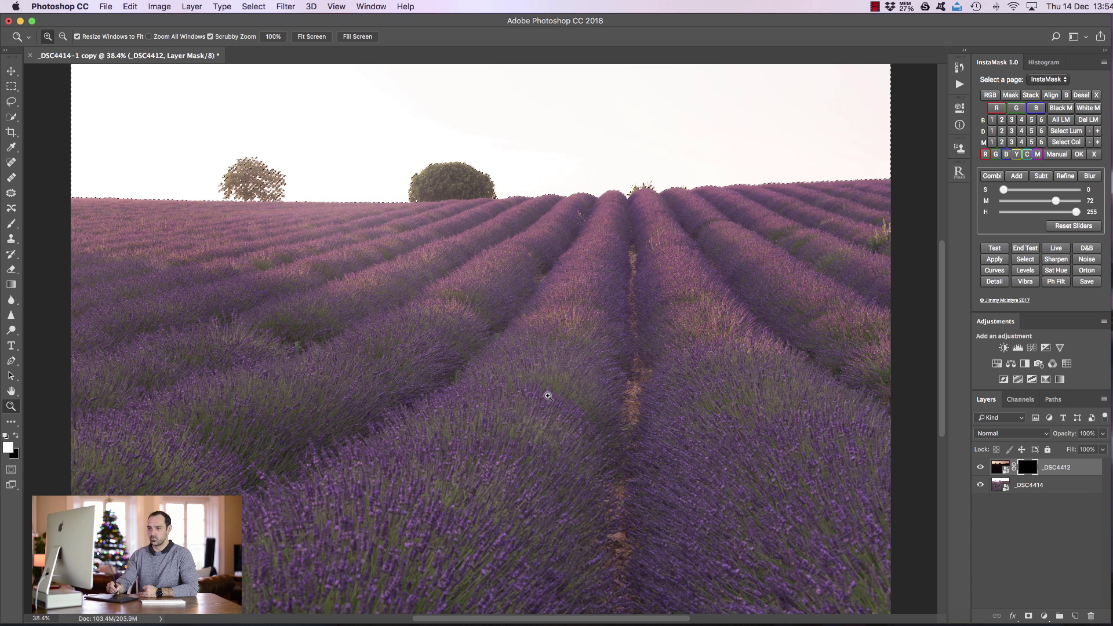
click(11, 224)
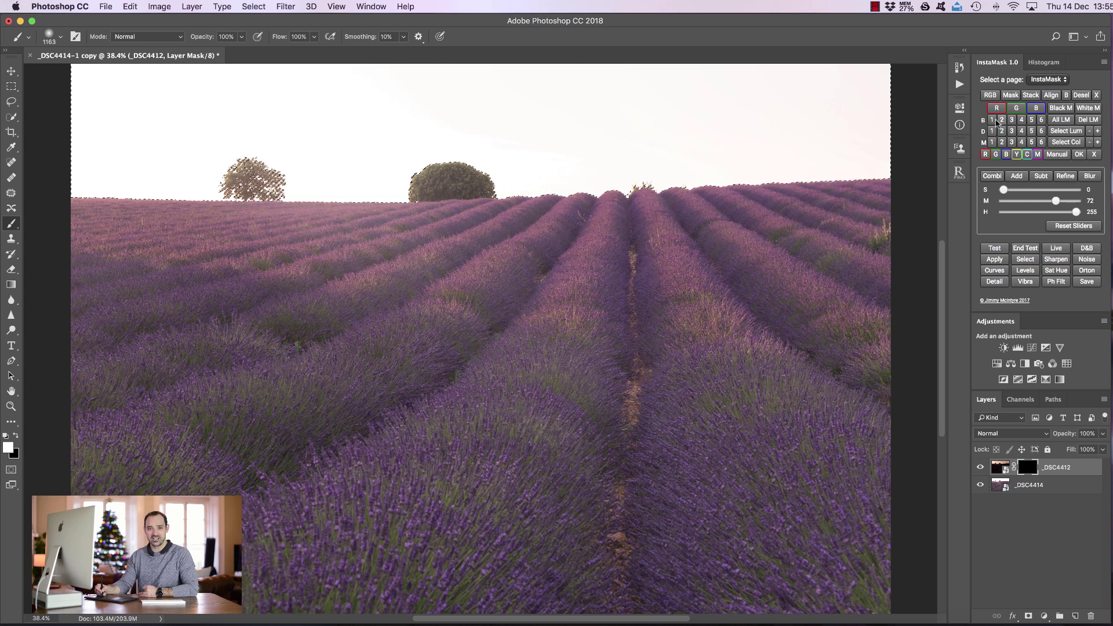
click(980, 466)
click(980, 466)
click(980, 465)
click(980, 467)
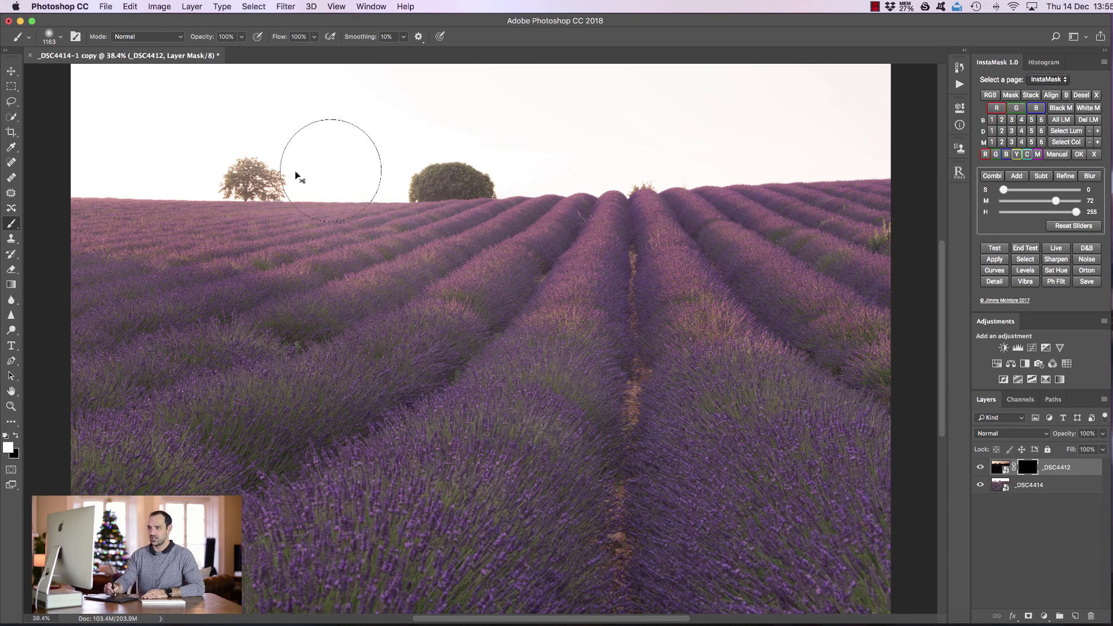
mouse_move(68, 84)
mouse_down()
mouse_move(418, 60)
mouse_move(822, 53)
mouse_move(937, 79)
mouse_move(754, 114)
mouse_move(444, 112)
mouse_move(67, 142)
mouse_move(70, 155)
mouse_move(943, 149)
mouse_move(724, 173)
mouse_move(98, 174)
mouse_move(60, 194)
mouse_move(164, 226)
mouse_move(518, 252)
mouse_move(563, 297)
mouse_move(660, 305)
mouse_move(844, 256)
mouse_move(924, 190)
mouse_move(194, 152)
mouse_up()
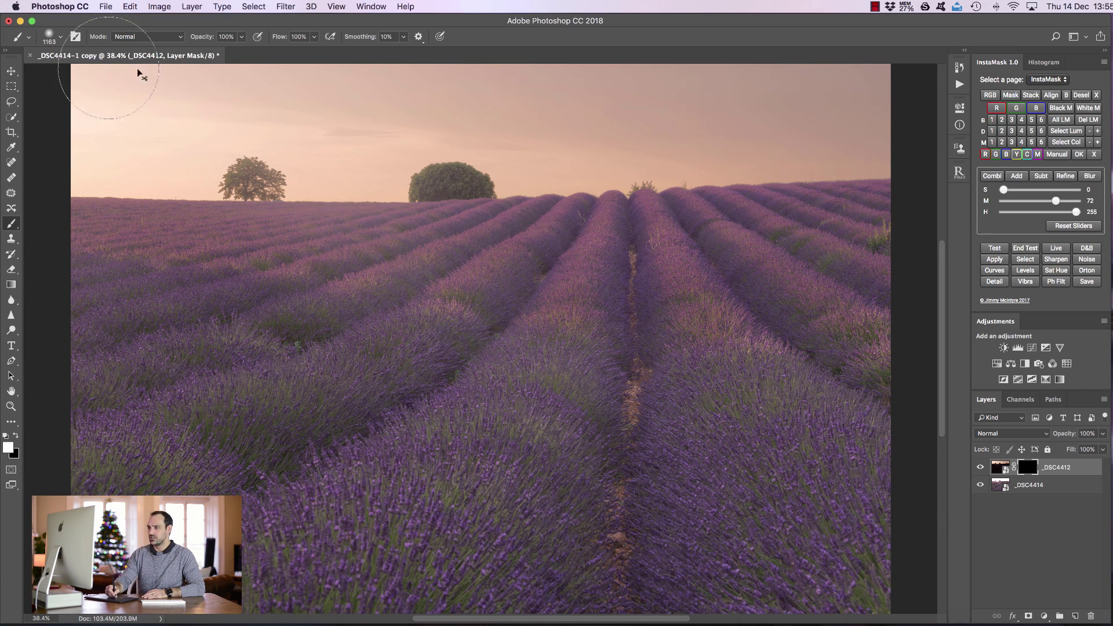
mouse_move(818, 314)
mouse_down()
mouse_move(807, 394)
mouse_move(800, 404)
mouse_move(803, 371)
mouse_move(771, 469)
mouse_move(861, 434)
mouse_up()
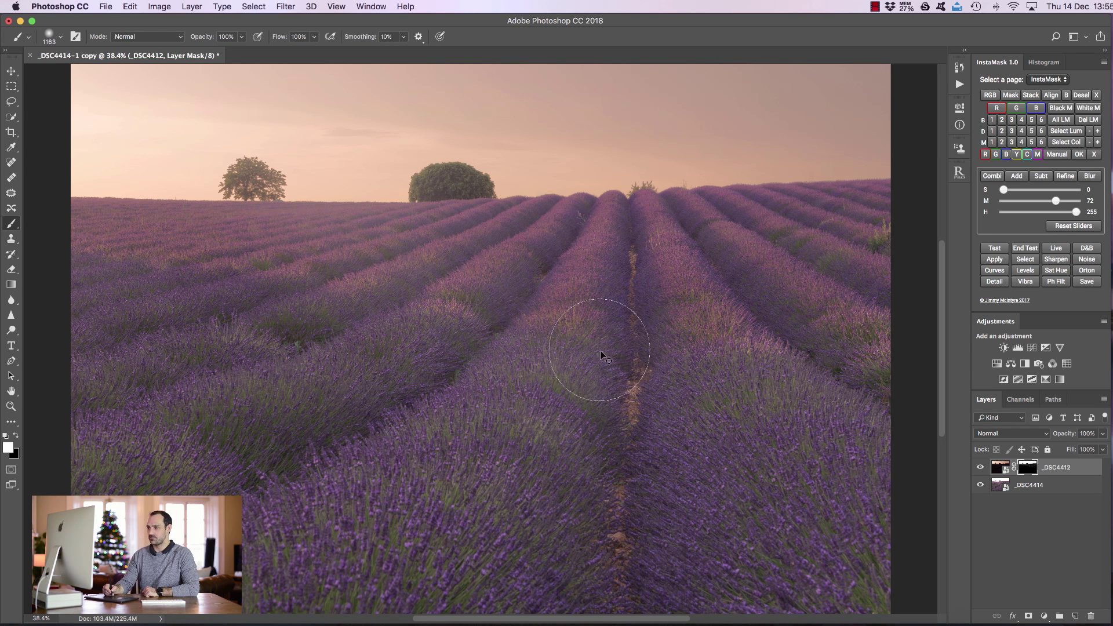
- Compare the two exposures with the blend by temporarily disabling the _DSC4412 layer mask and toggling that layer's visibility
right_click(1026, 466)
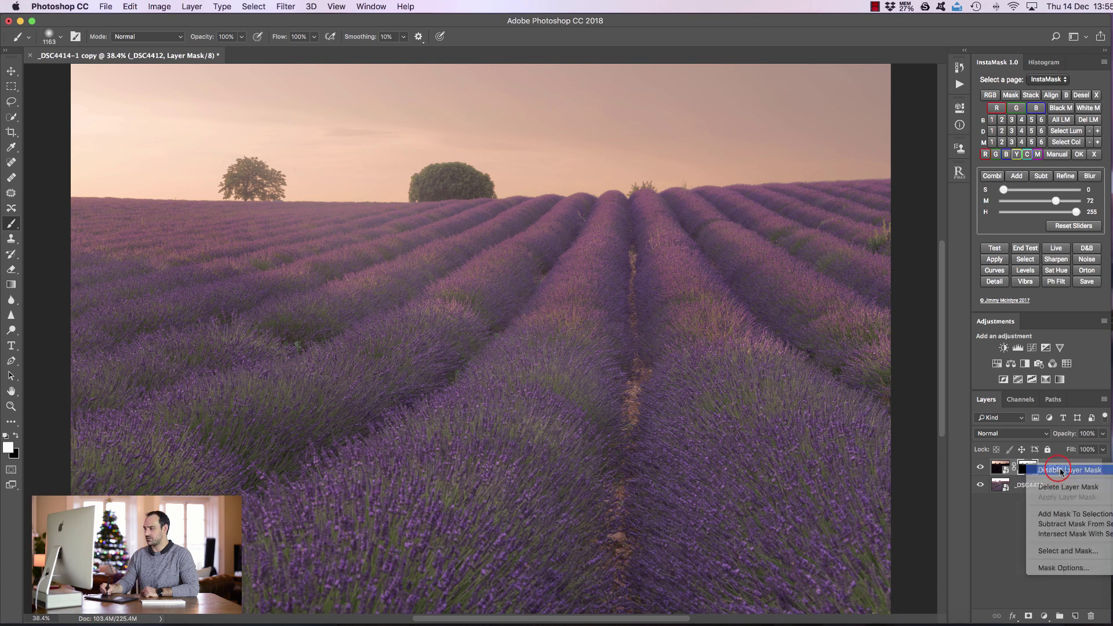
click(1061, 470)
click(980, 468)
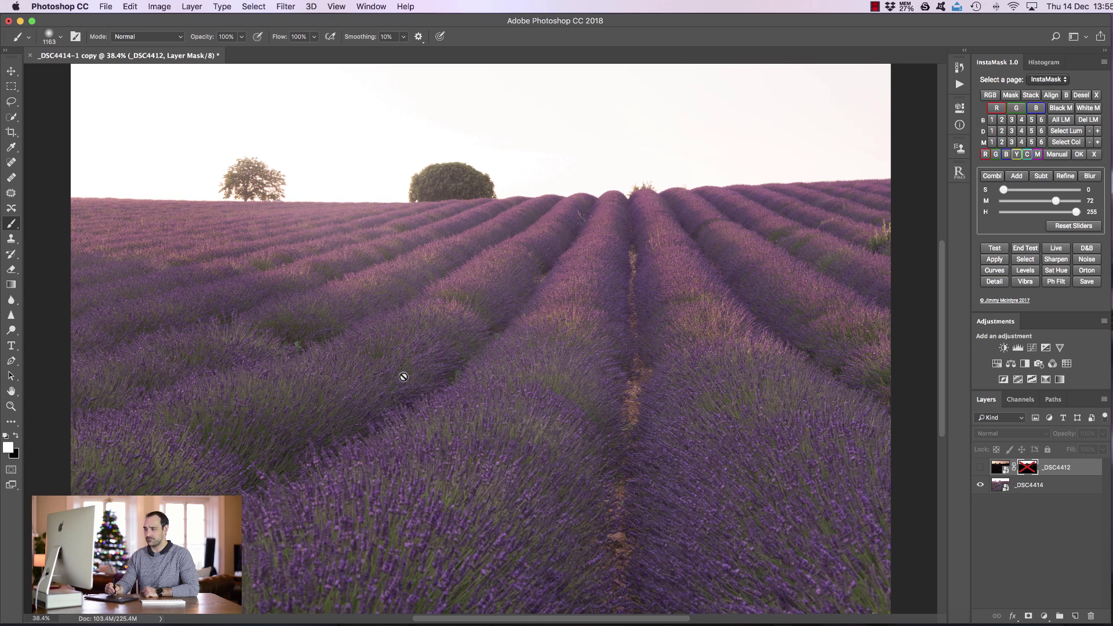
click(980, 468)
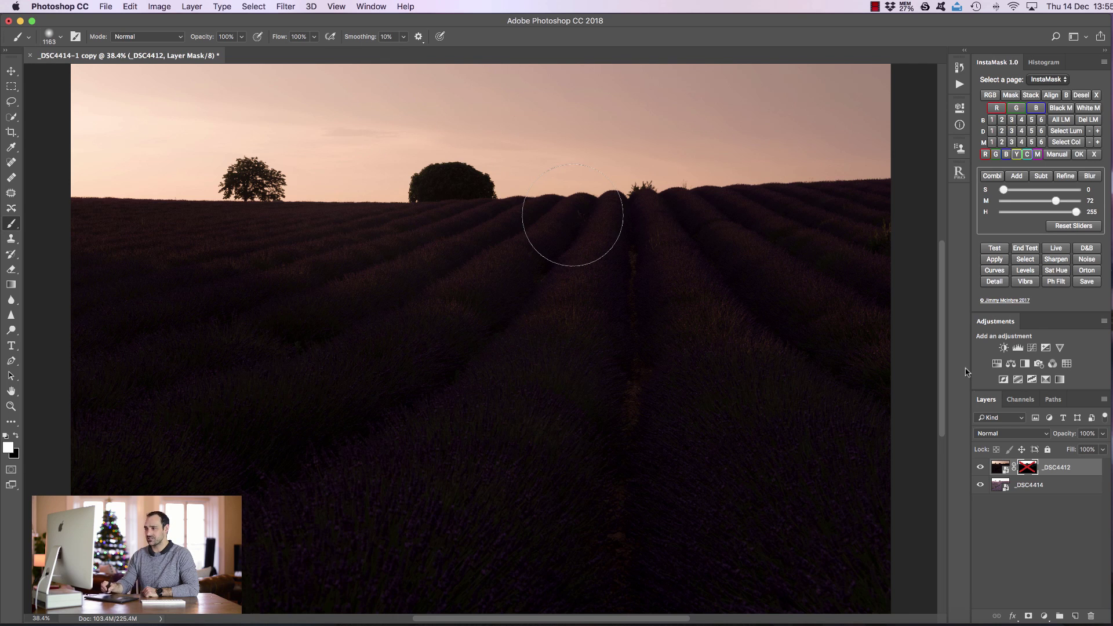
shift+click(1027, 470)
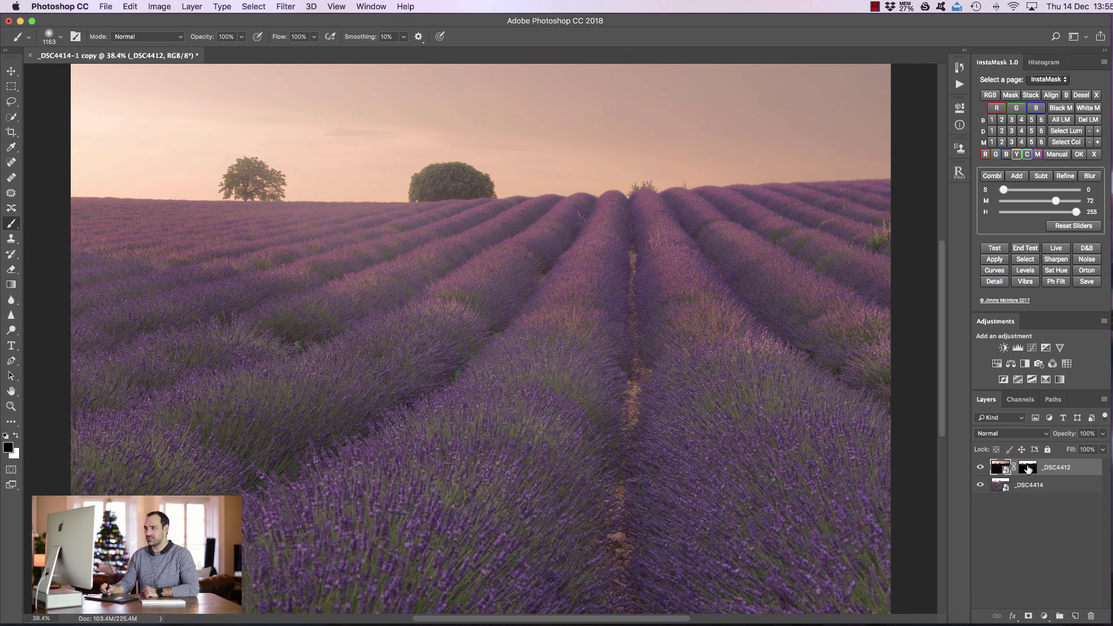
- Reopen the _DSC4414 smart object's raw settings and set Exposure to -0.60
click(1005, 491)
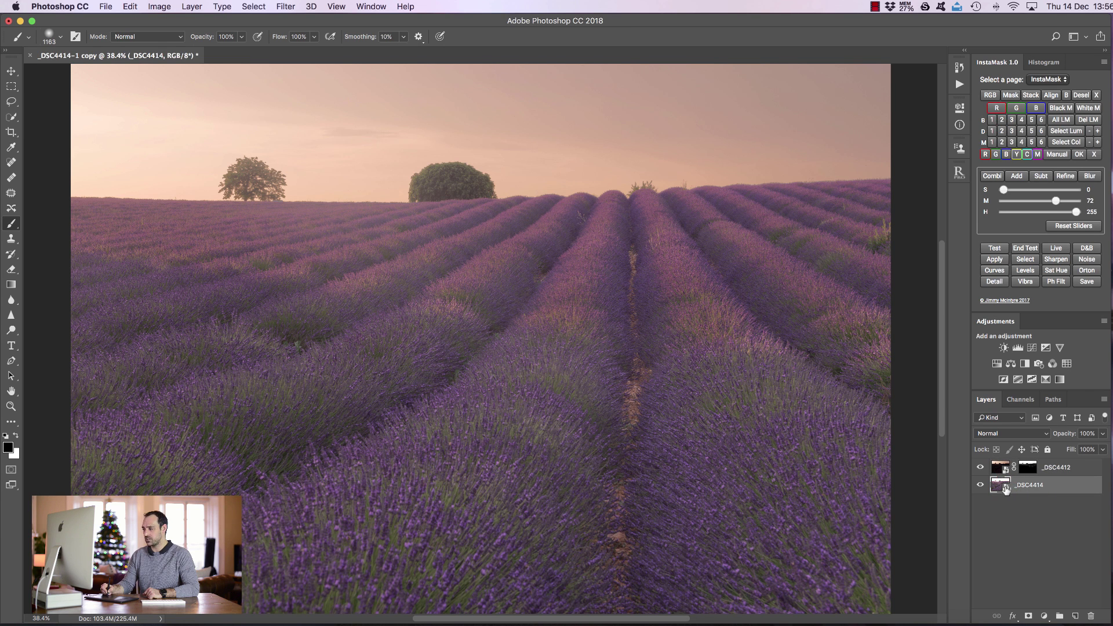
click(1006, 490)
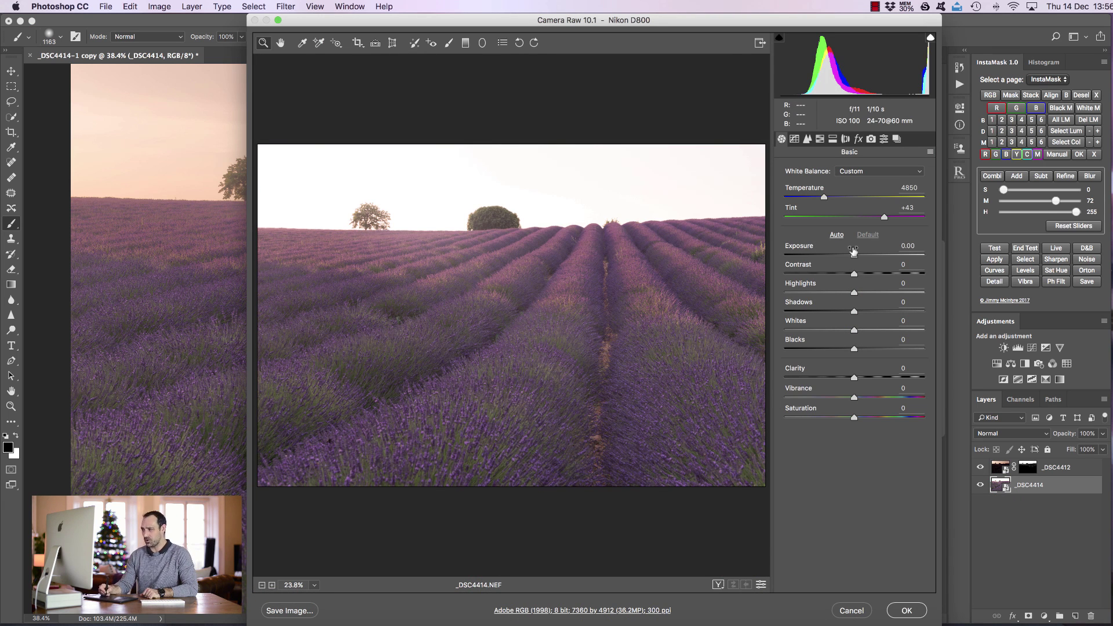
drag(855, 255, 845, 254)
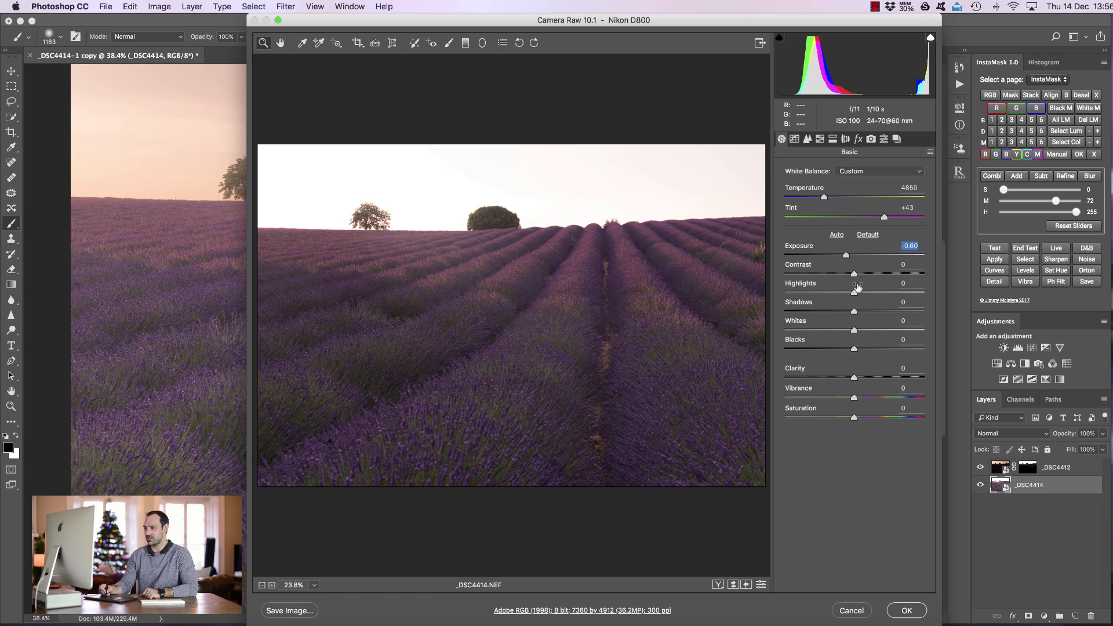
click(907, 611)
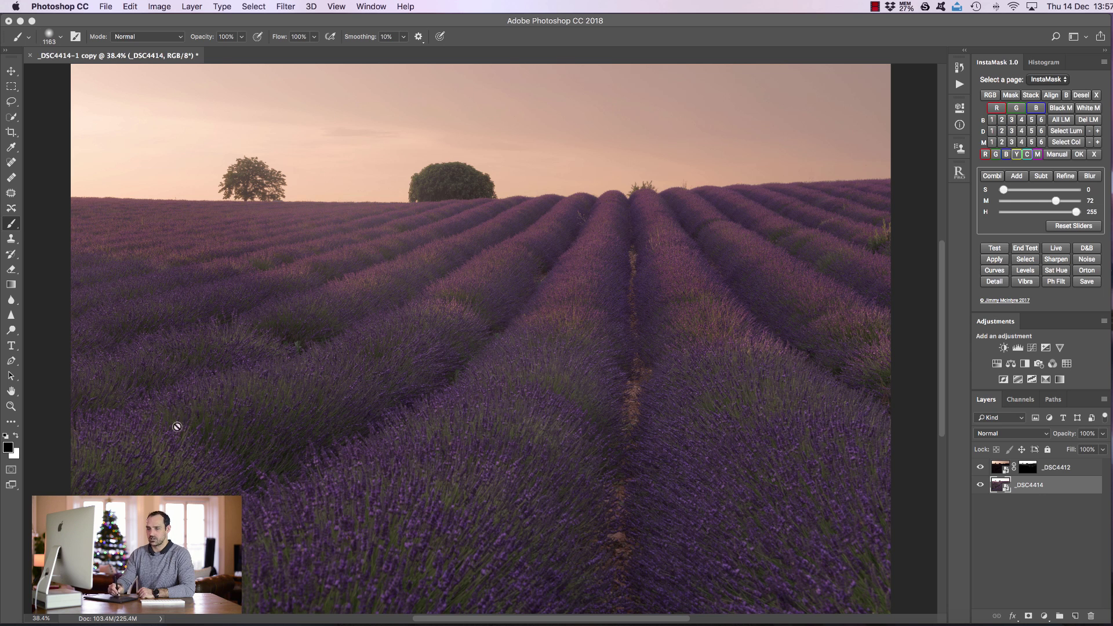
- Reopen the _DSC4412 smart object's raw settings and set Exposure to +0.90, Shadows to +45 and Highlights to -48
double_click(1000, 468)
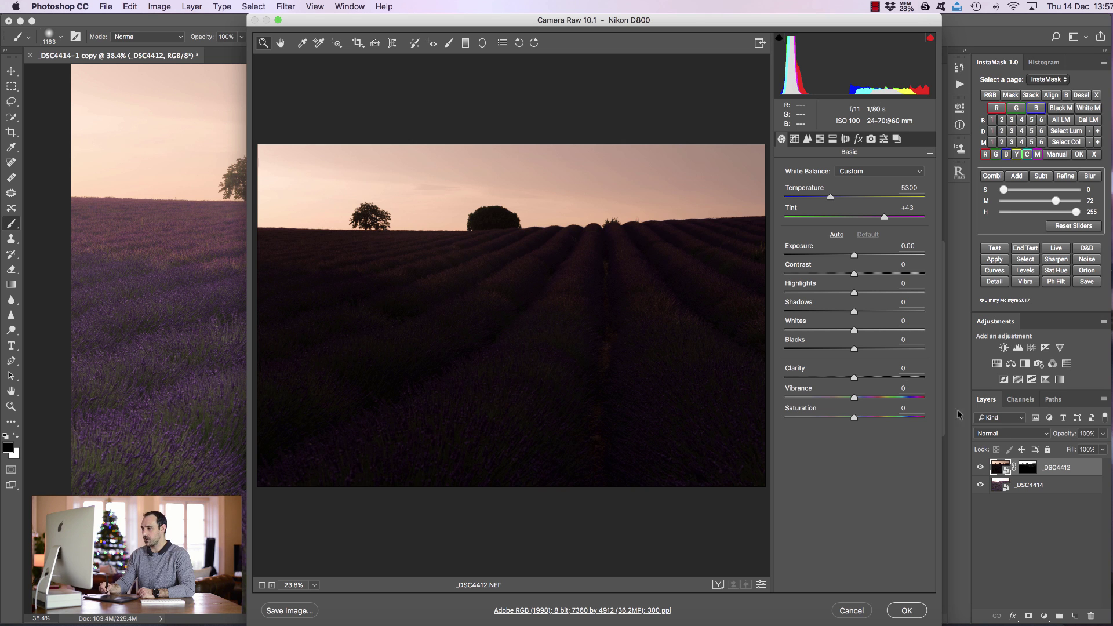
drag(855, 257, 868, 256)
drag(853, 313, 820, 290)
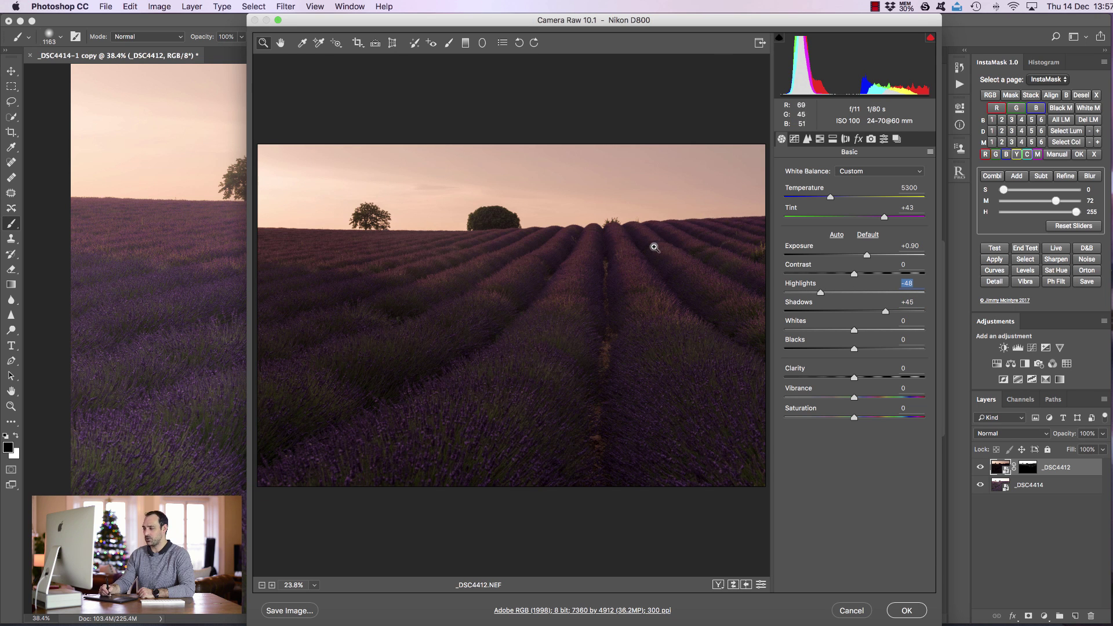
click(908, 610)
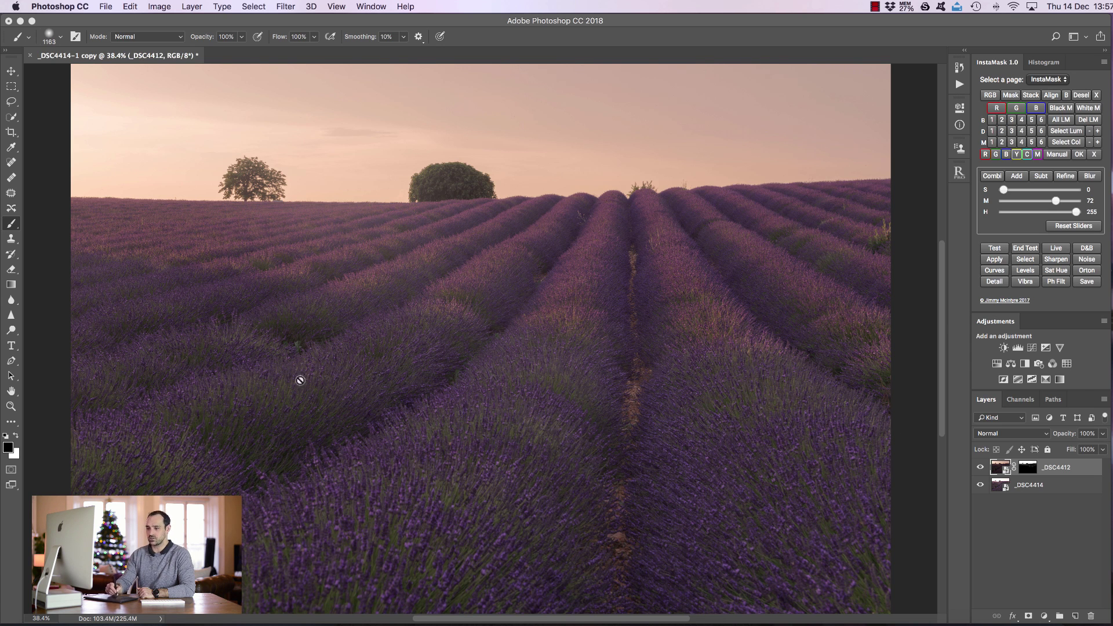
- Inspect the blend up close around the edges of the large round tree on the horizon
click(11, 407)
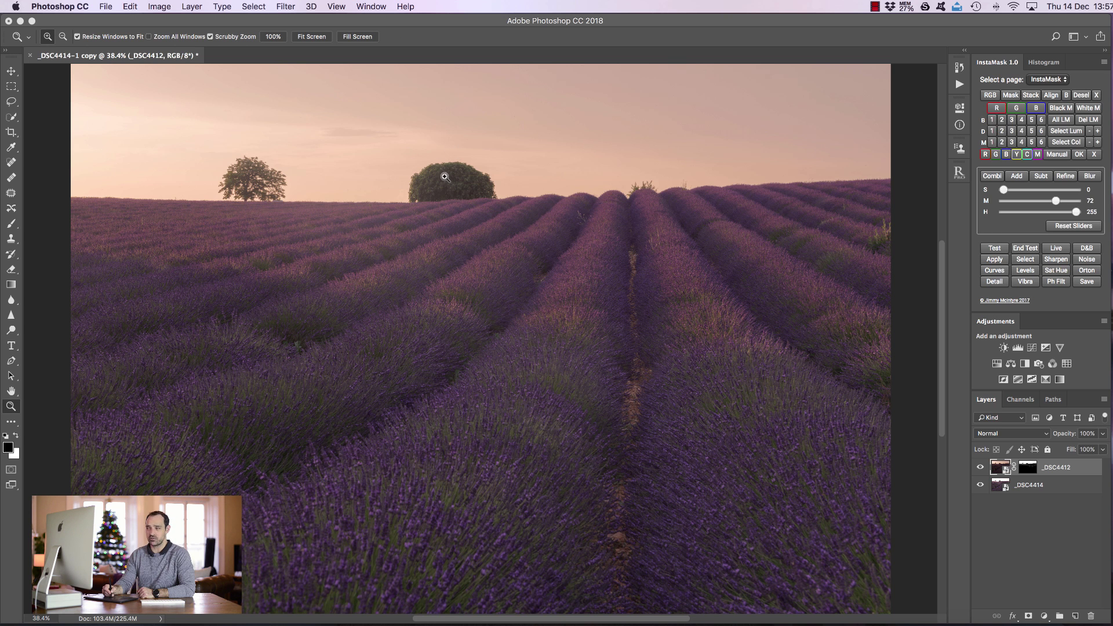
drag(424, 163, 499, 172)
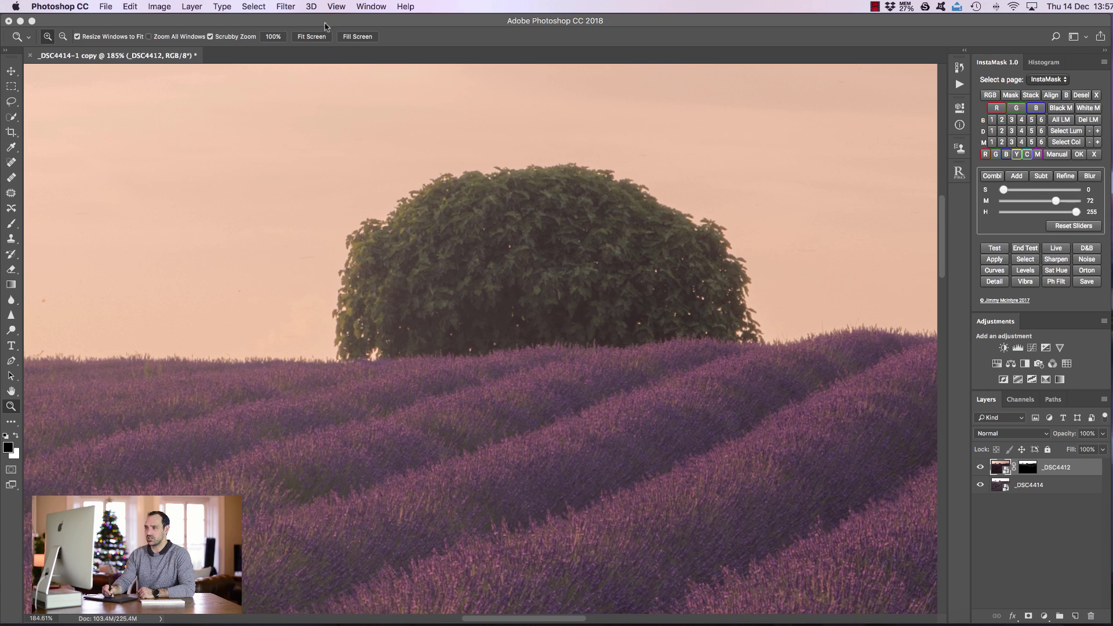
click(310, 37)
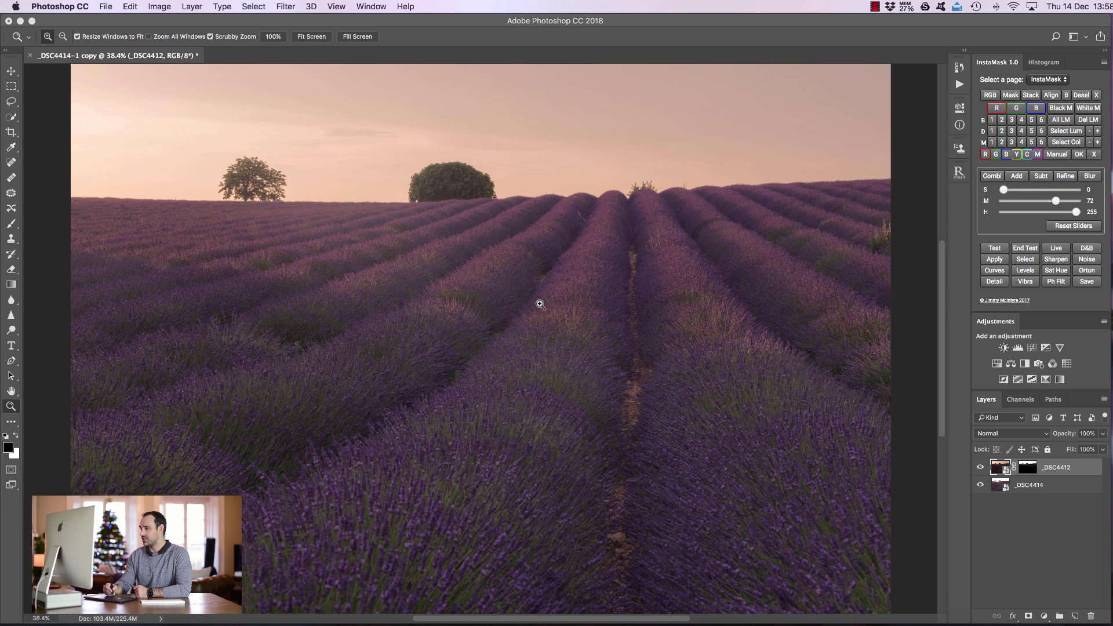
- Add a Levels adjustment layer with shadow input 9, midtones 0.88 and black output level 12
click(1018, 348)
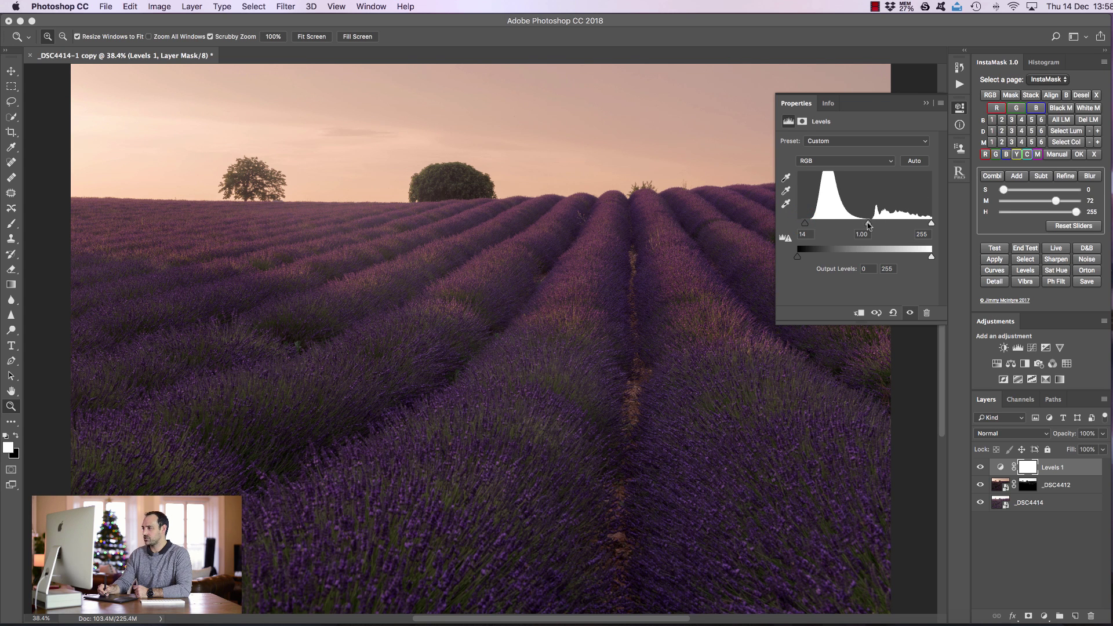
drag(869, 224, 871, 226)
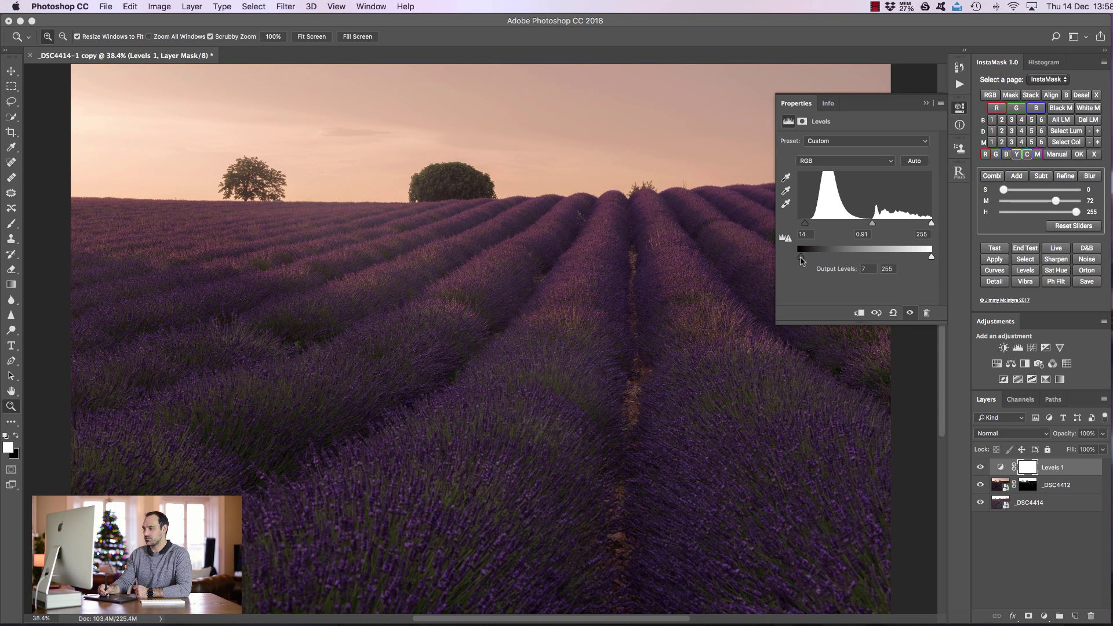
drag(806, 224, 807, 224)
drag(875, 226, 876, 226)
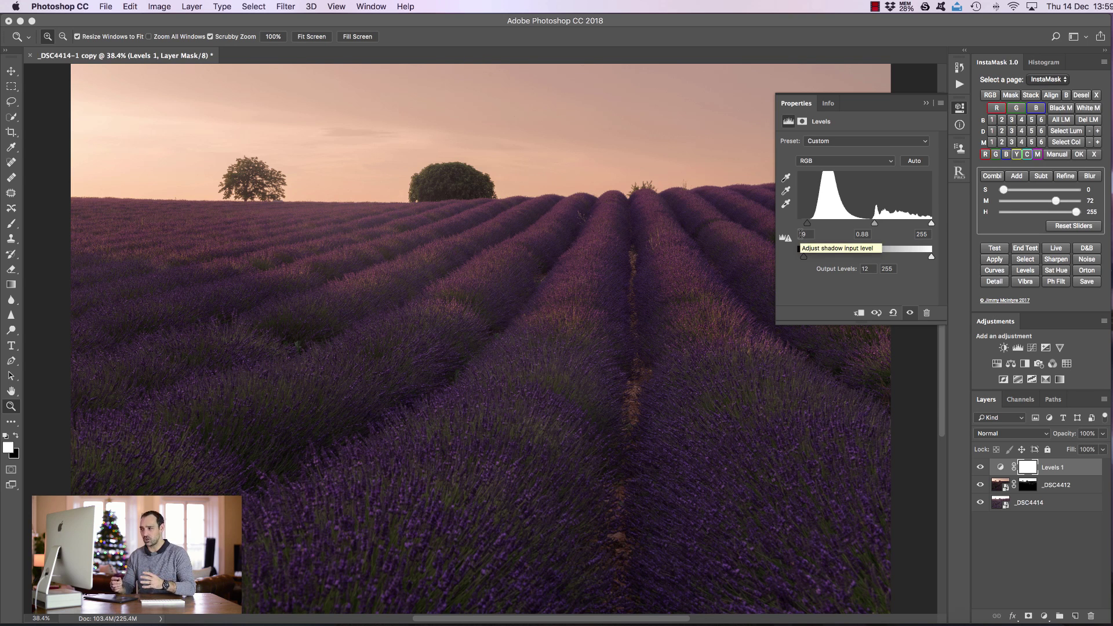
- Raise the Levels shadow input to 19 and black output level to 13, and compare the image with and without the adjustment
drag(804, 257, 805, 260)
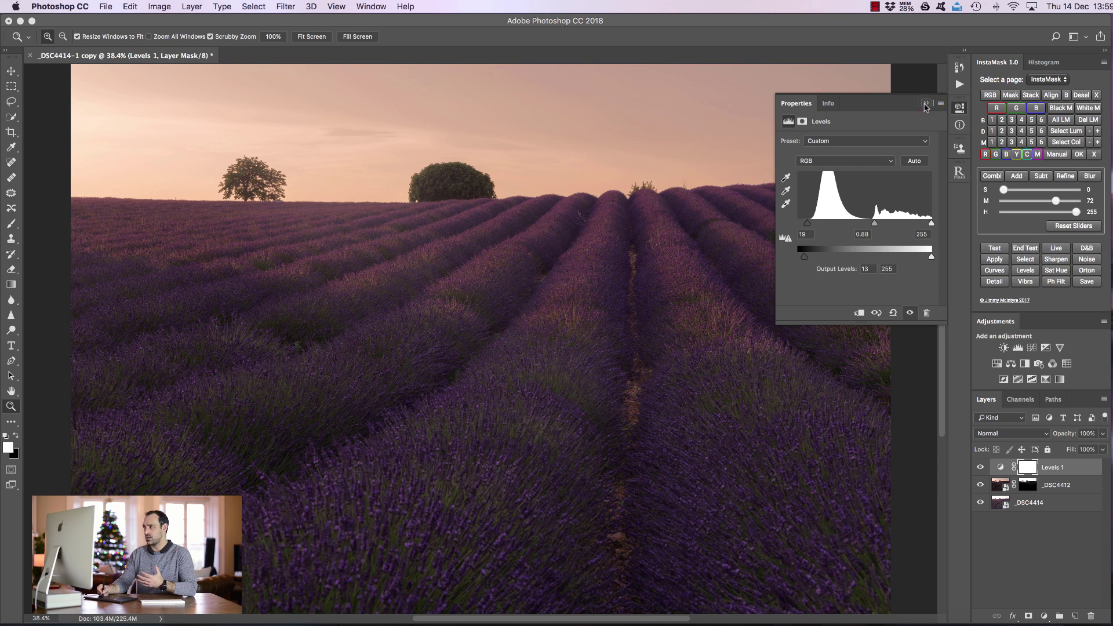
click(931, 103)
click(980, 467)
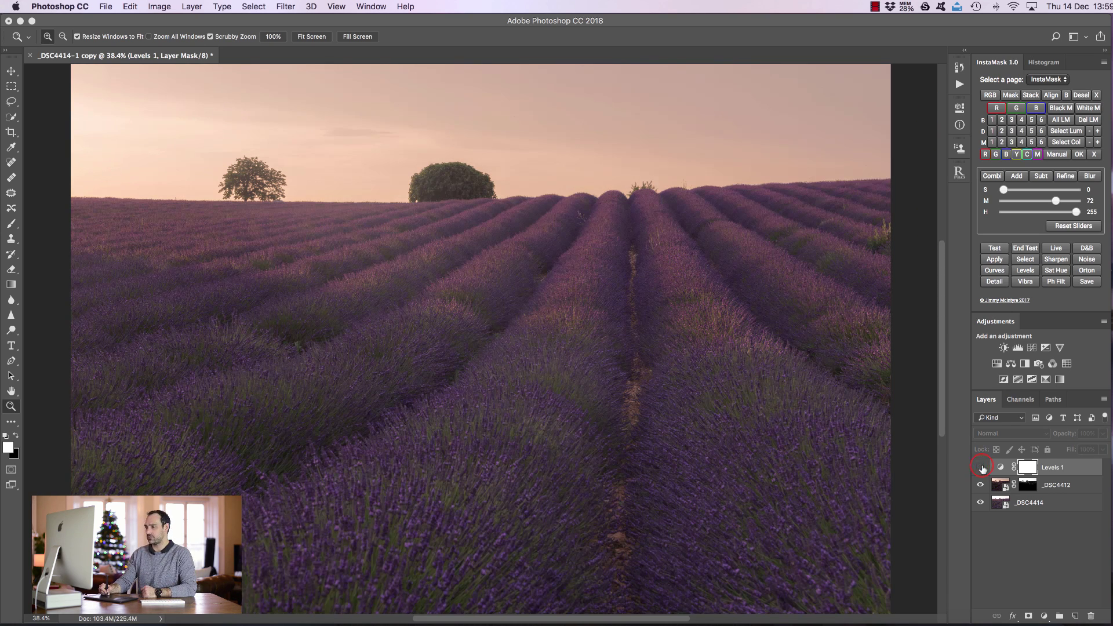
click(981, 468)
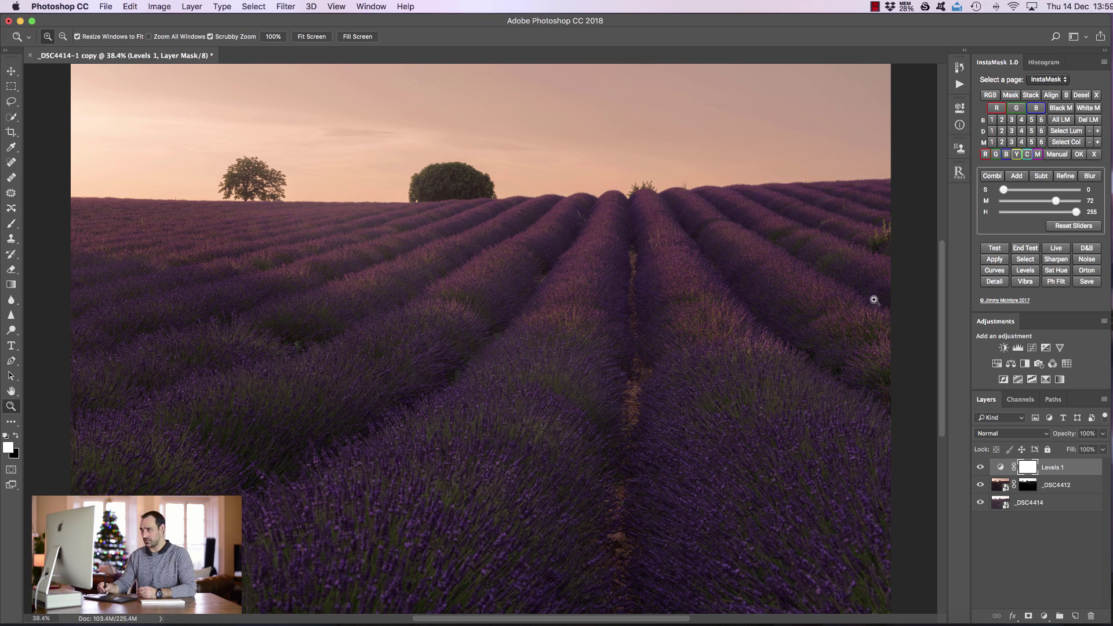
- Add a Glow Free layer from the Raya Pro enhancements
click(959, 172)
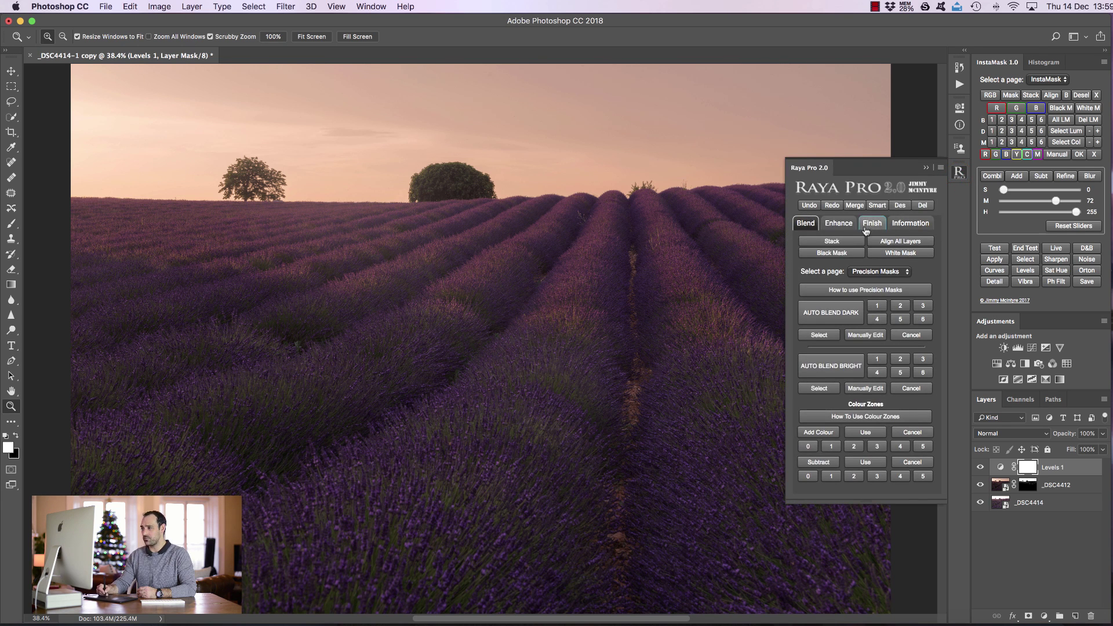
click(841, 225)
click(874, 280)
click(863, 300)
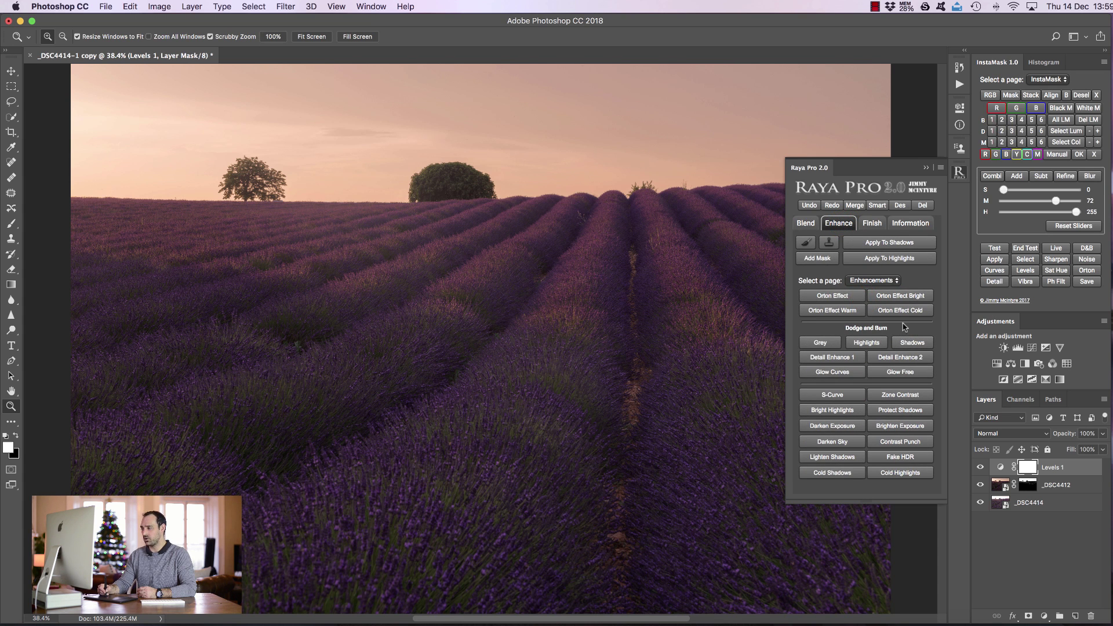
click(906, 374)
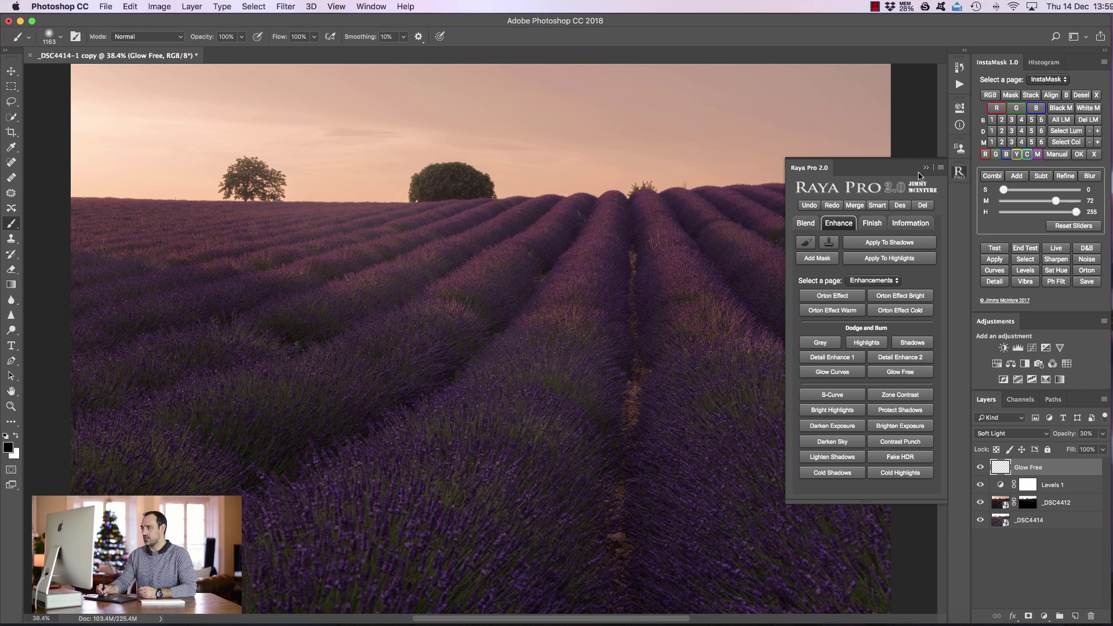
click(926, 167)
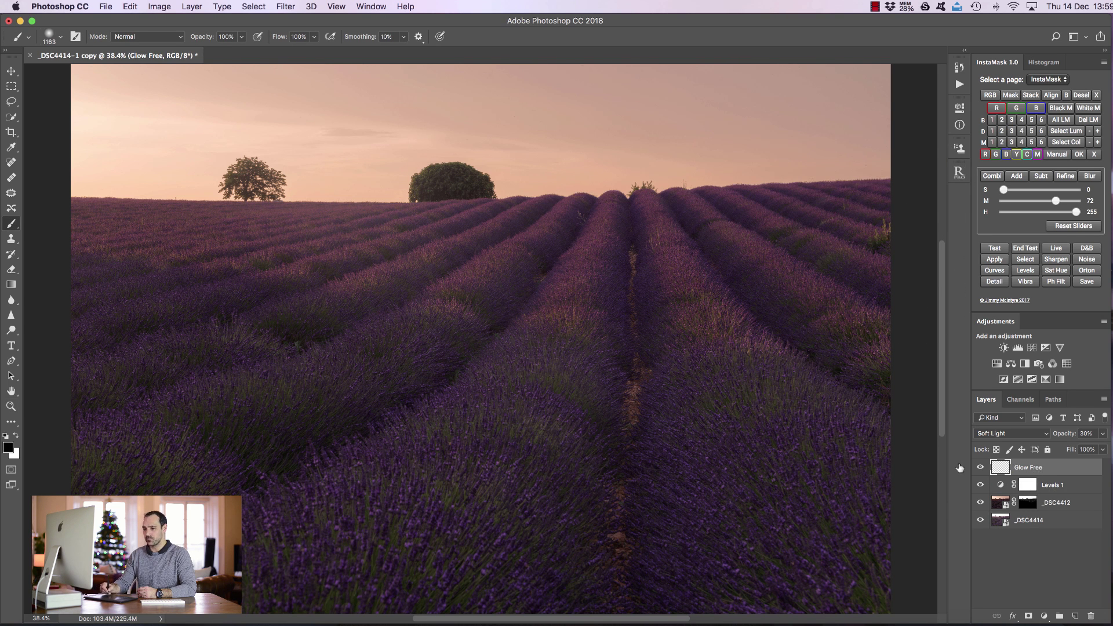
- Sample the bright peach sky between the two trees (#f0caab) as the foreground colour and ready the Brush
click(8, 448)
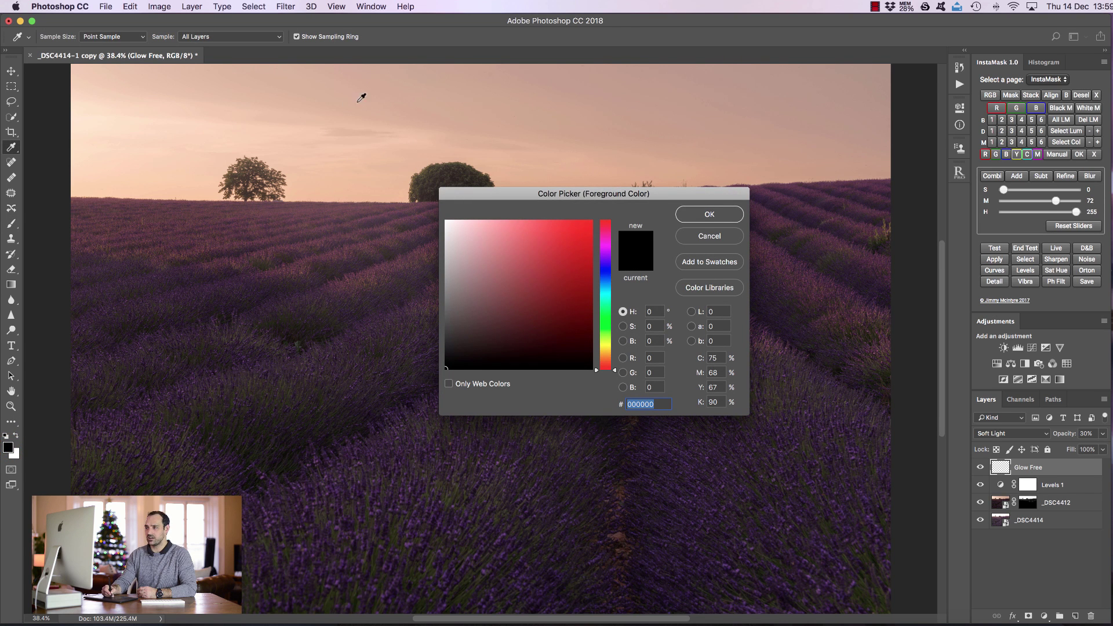
click(303, 134)
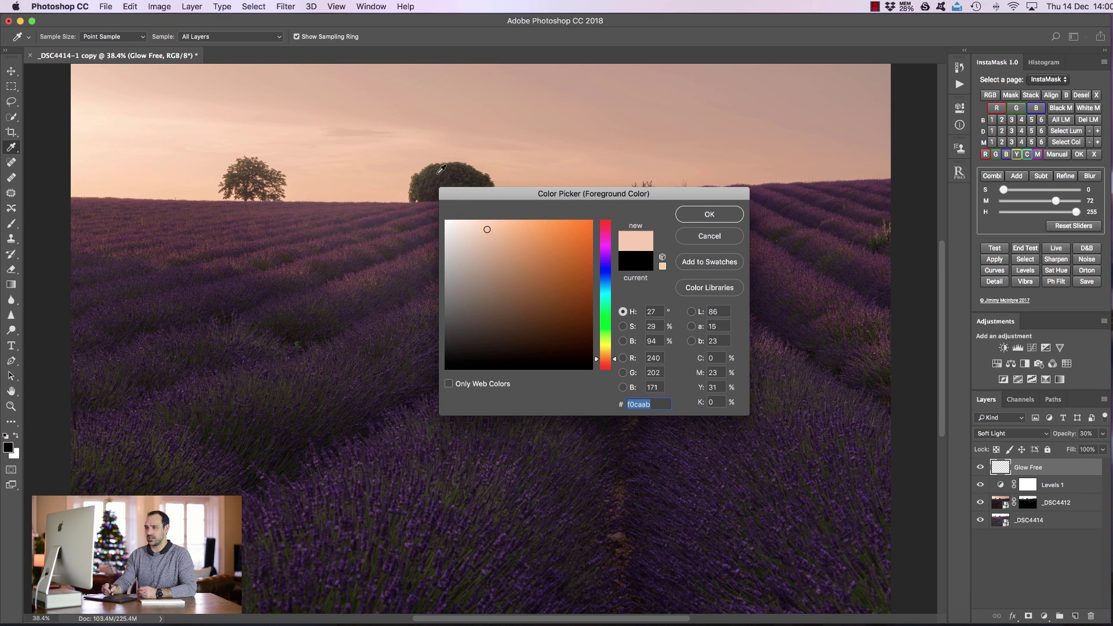
click(710, 214)
key(b)
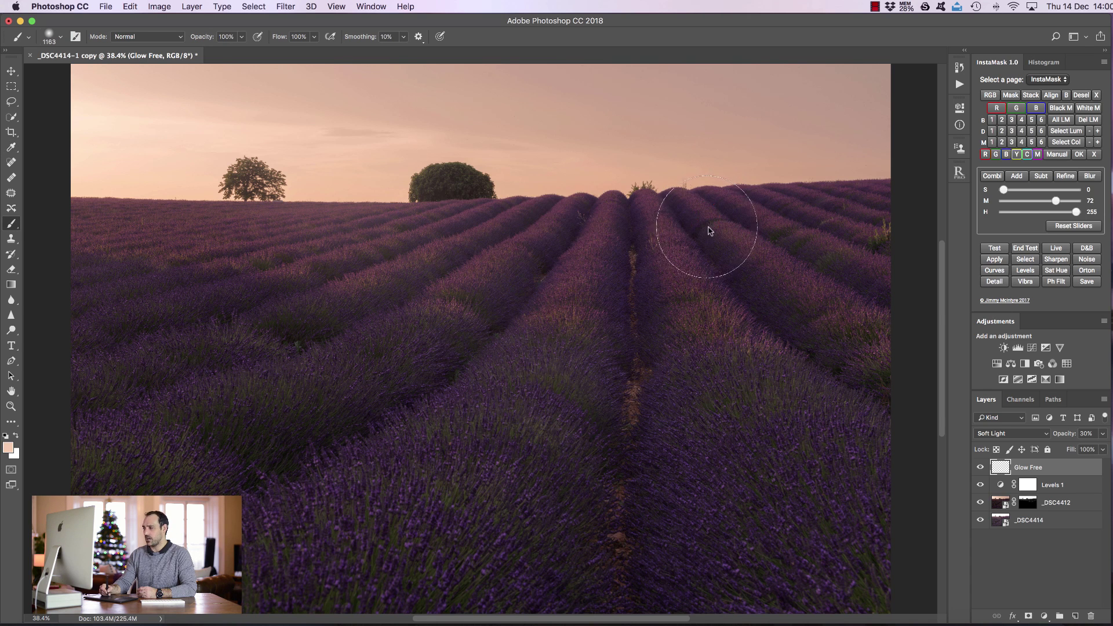
- Set the Glow Free layer to 99% opacity and paint a large glow around the small tree, extending it across at 40% and 20% brush opacity
mouse_move(443, 297)
mouse_down()
mouse_move(659, 297)
mouse_move(597, 298)
mouse_up()
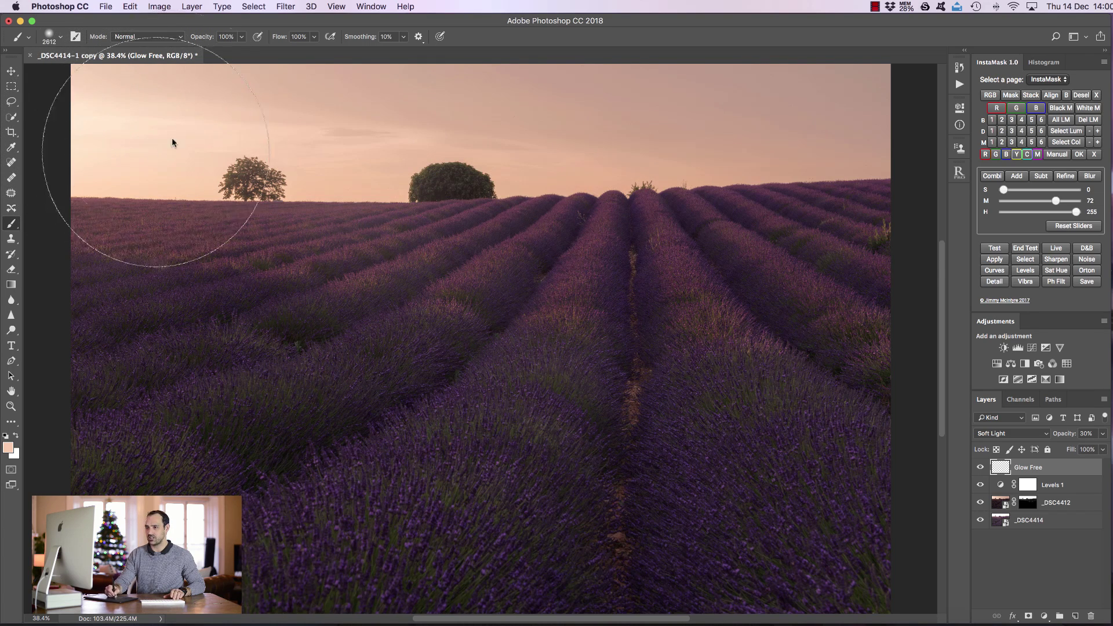
drag(1066, 439, 1068, 436)
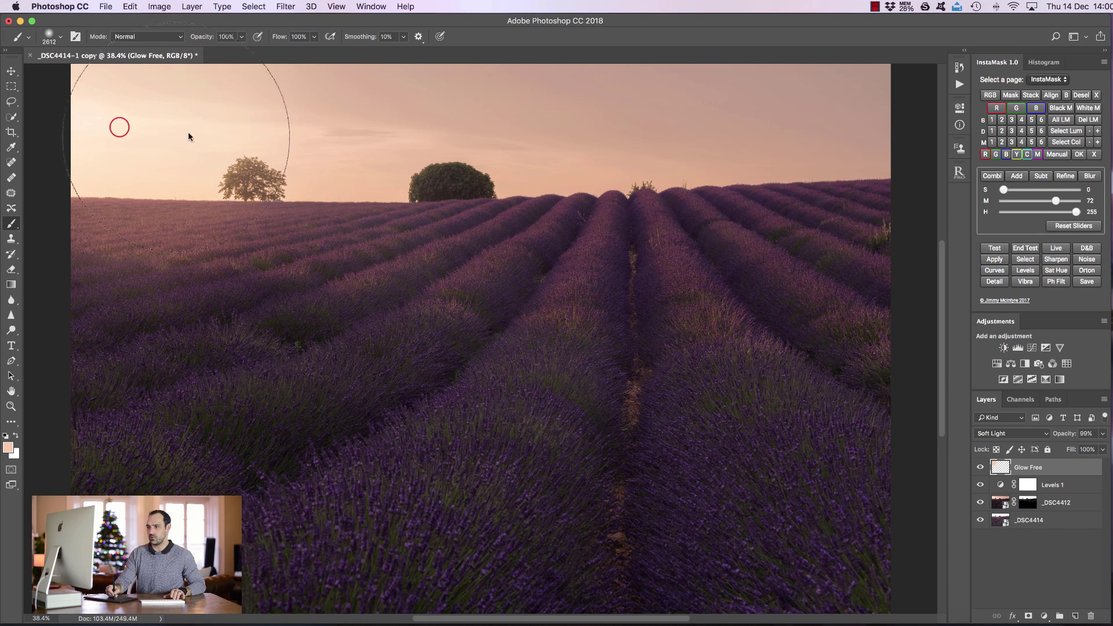
mouse_move(279, 273)
mouse_down()
mouse_move(279, 312)
mouse_move(208, 315)
mouse_up()
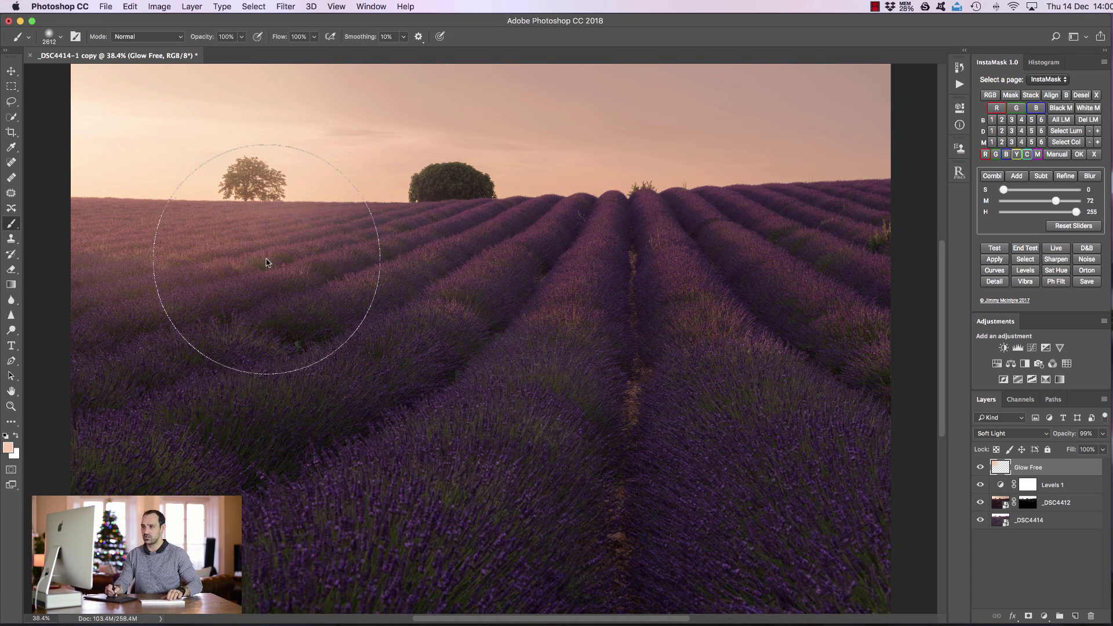
key(4)
click(360, 163)
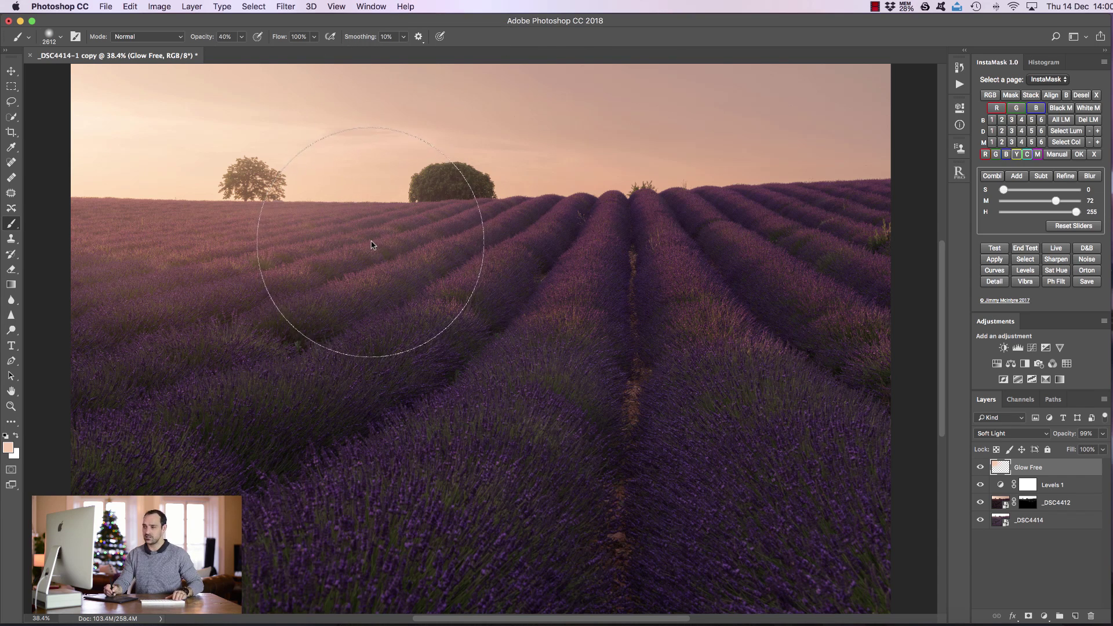
key(2)
click(534, 122)
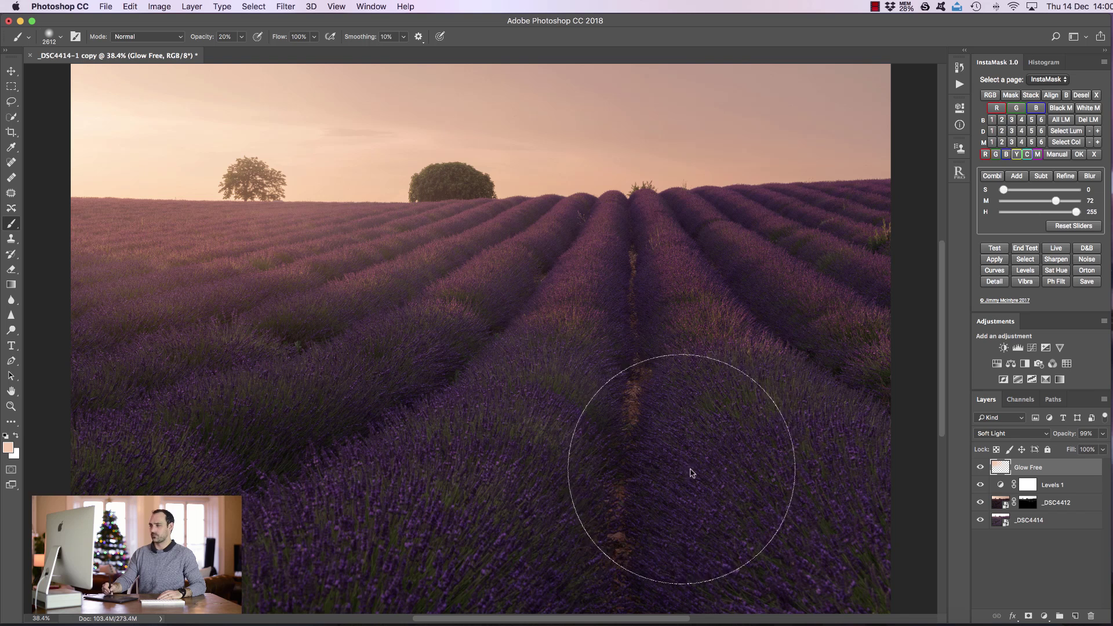
- Lower the Glow Free layer's opacity to 65% and compare the image with and without the glow
drag(1067, 435, 1035, 450)
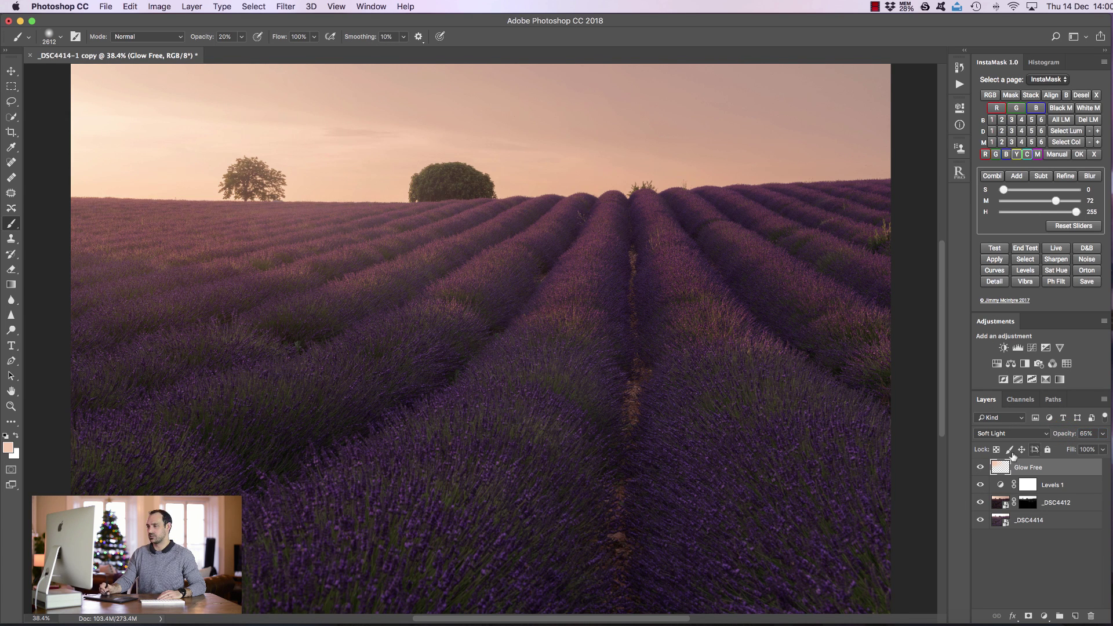
click(980, 468)
click(980, 468)
click(980, 468)
click(980, 469)
click(980, 469)
click(980, 468)
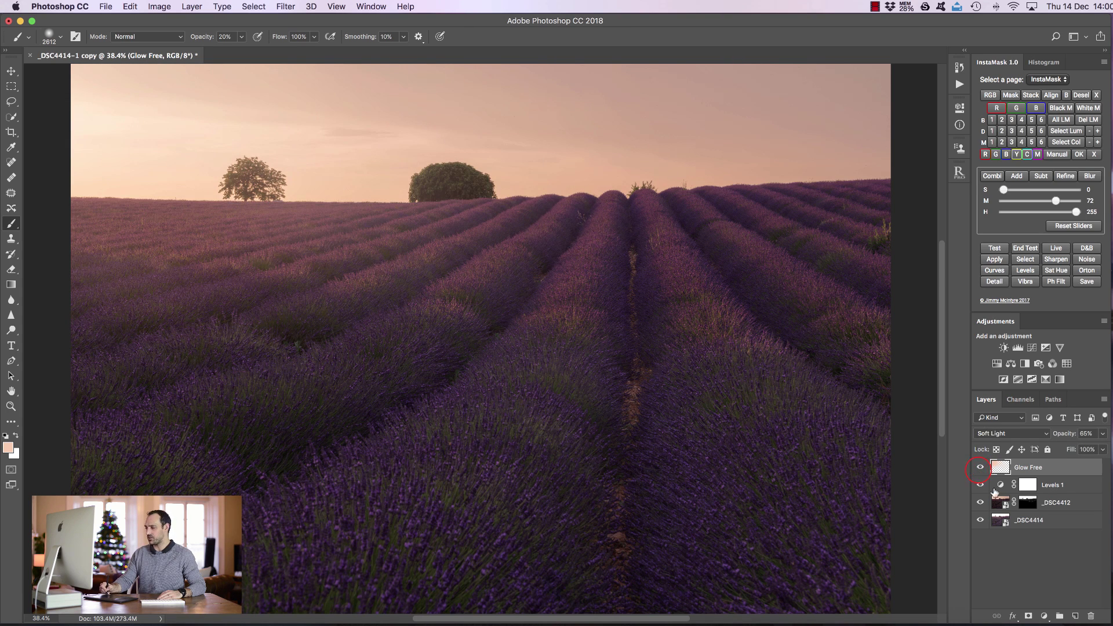
- Add a mask to the Glow Free layer and paint it black at 50% brush opacity over the shadowed lavender rows in the left foreground
click(1028, 617)
key(d)
click(16, 436)
drag(299, 471, 238, 472)
key(5)
mouse_move(249, 324)
mouse_down()
mouse_move(301, 336)
mouse_move(261, 368)
mouse_up()
mouse_move(161, 364)
mouse_down()
mouse_move(120, 318)
mouse_move(224, 342)
mouse_move(155, 368)
mouse_up()
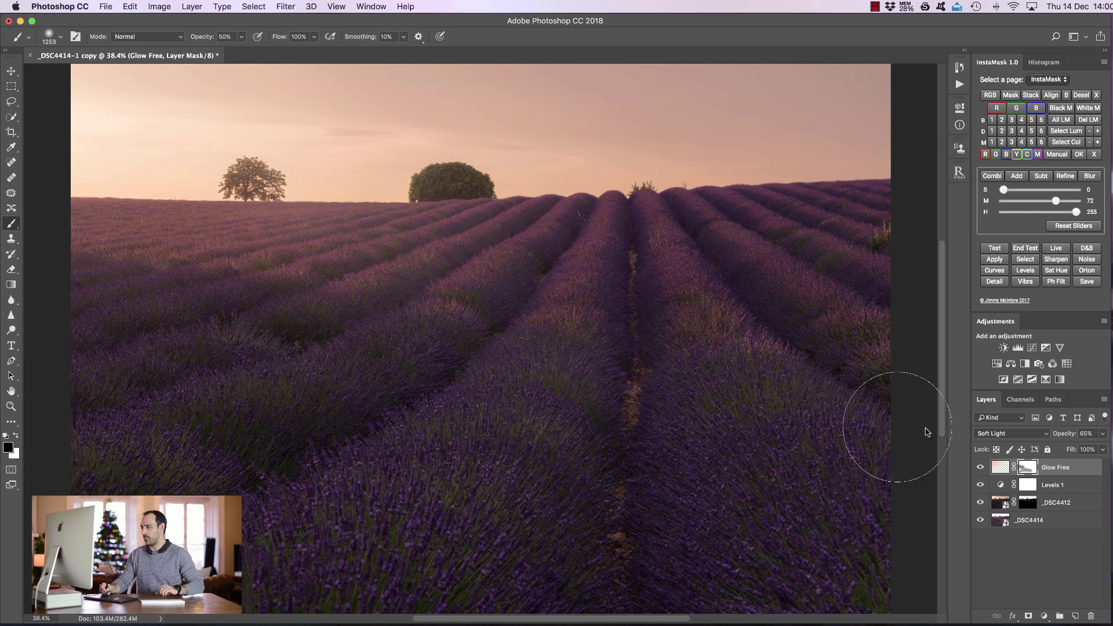
- Compare the masked glow on and off, and sample a new glow colour from the sky to the right of the horizon bush
click(980, 468)
click(981, 467)
click(981, 468)
click(980, 467)
click(980, 467)
click(981, 467)
click(1000, 468)
alt+click(737, 155)
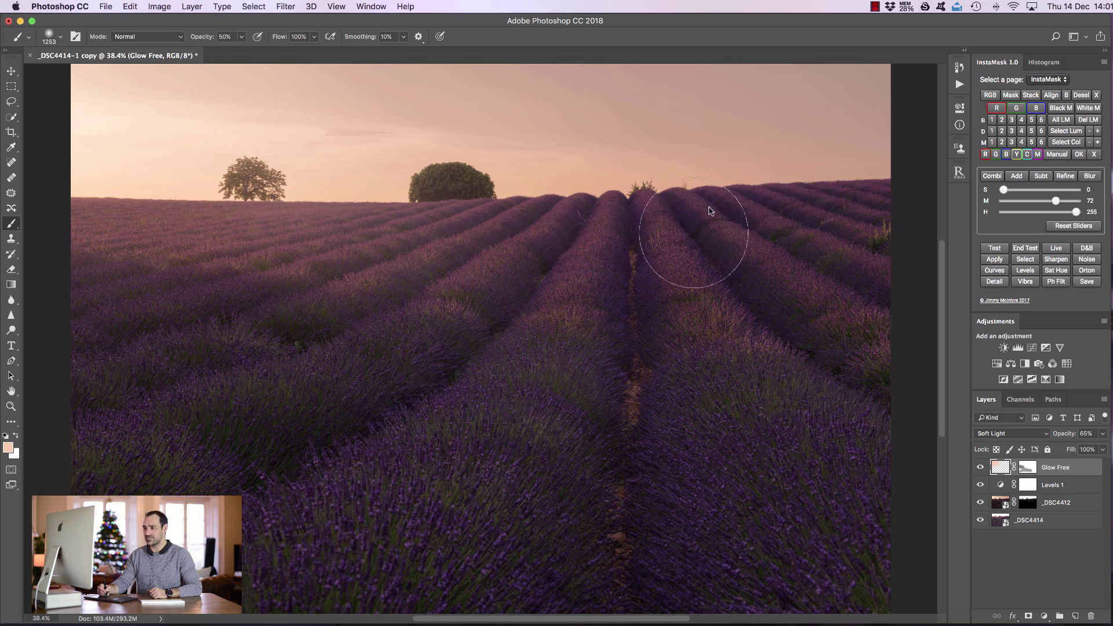
- Add a Curves adjustment layer with the upper midtones pulled down slightly to darken the image, and invert its mask to black
click(1033, 349)
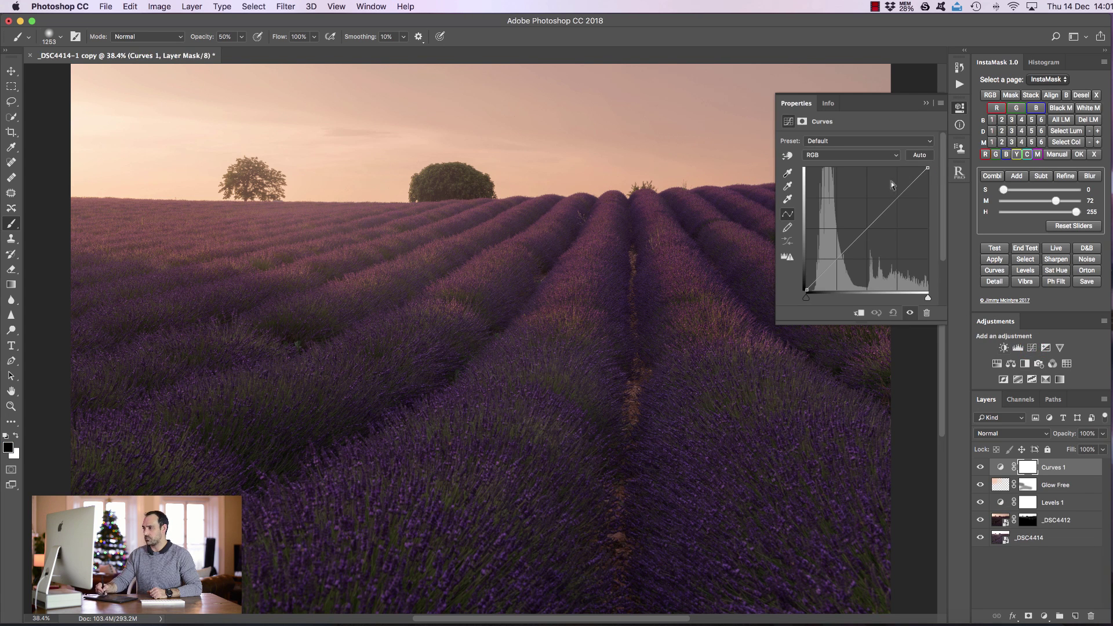
drag(877, 219, 883, 218)
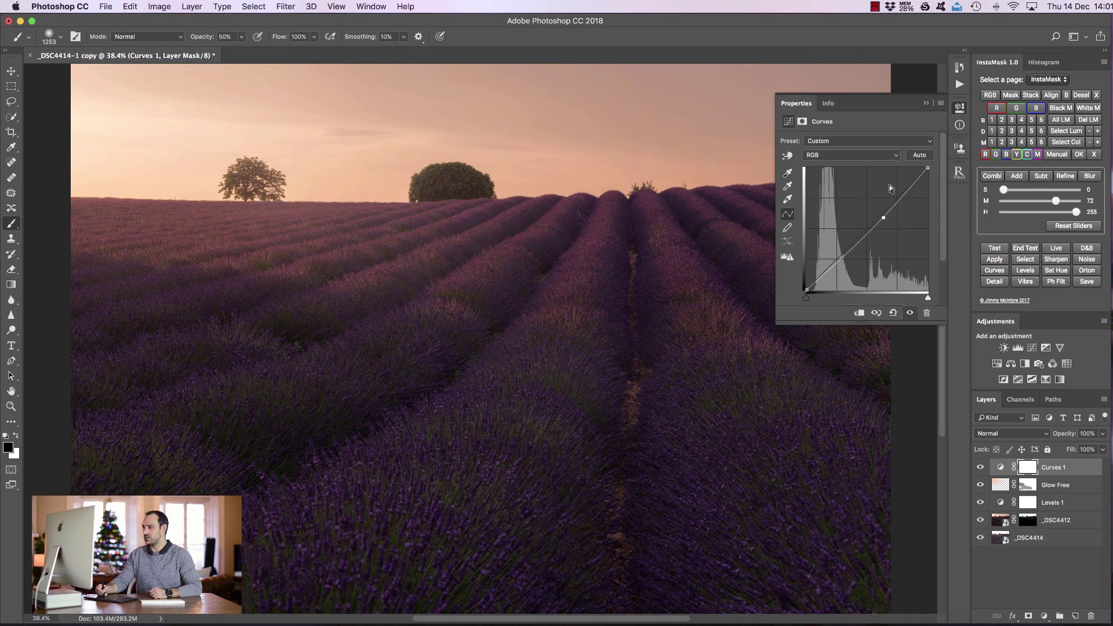
click(926, 103)
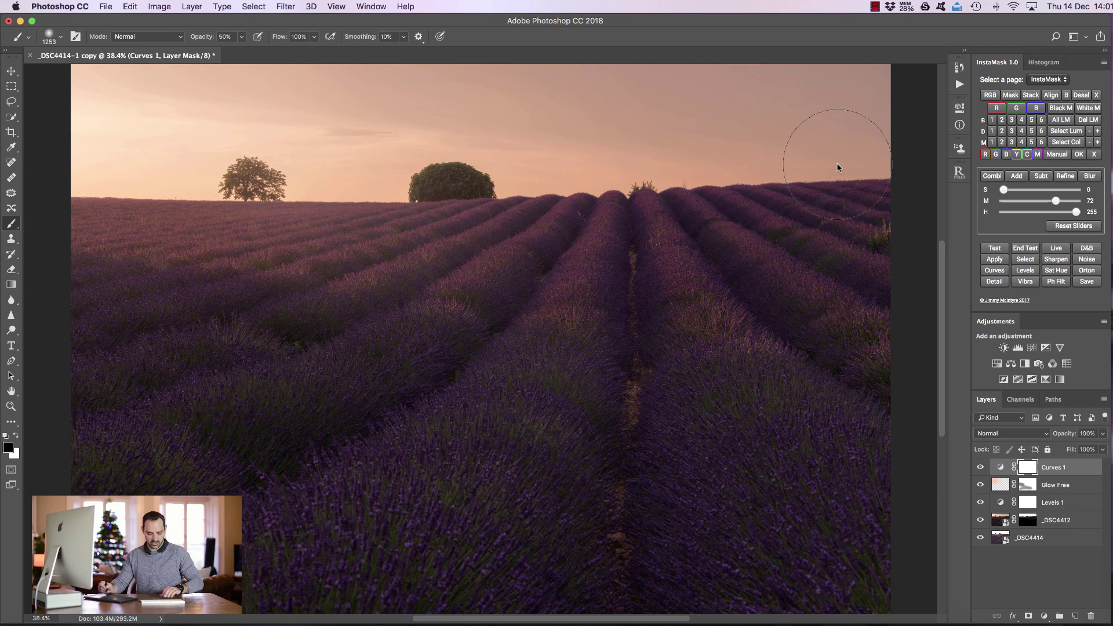
key(super+i)
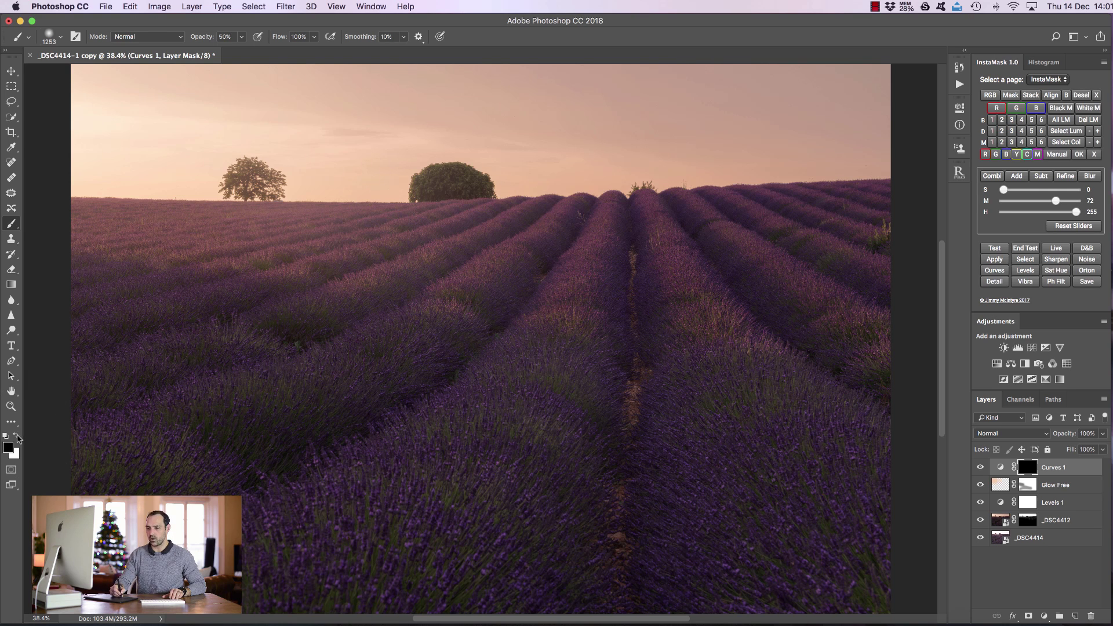
- Paint the Curves mask white with a very large soft brush over the right side and foreground, and reduce the layer's opacity to 81%
mouse_move(560, 350)
mouse_down()
mouse_move(671, 372)
mouse_move(800, 365)
mouse_move(778, 365)
mouse_up()
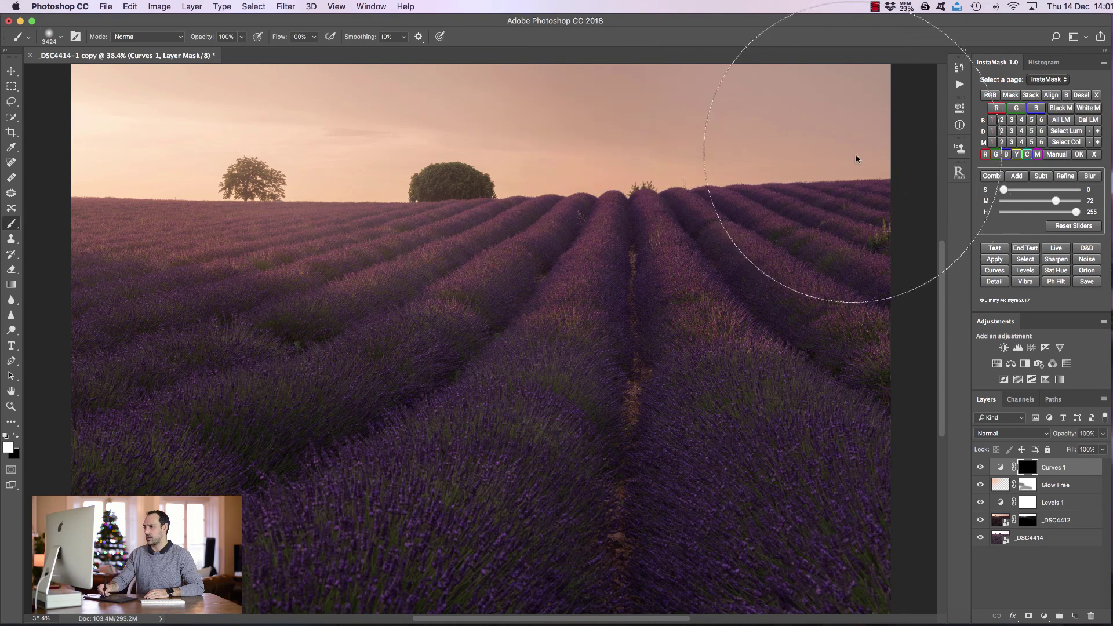
mouse_move(844, 232)
mouse_down()
mouse_move(806, 251)
mouse_move(833, 402)
mouse_move(733, 256)
mouse_up()
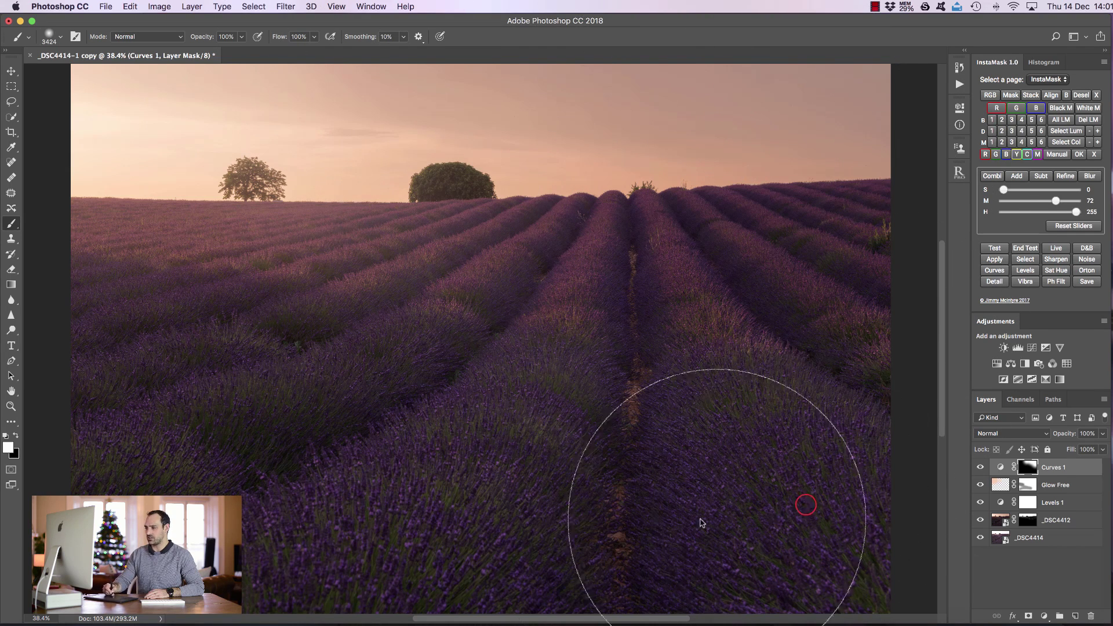
mouse_move(295, 493)
mouse_down()
mouse_move(75, 422)
mouse_move(74, 458)
mouse_move(174, 499)
mouse_move(467, 497)
mouse_move(467, 487)
mouse_move(732, 395)
mouse_move(601, 347)
mouse_move(568, 317)
mouse_up()
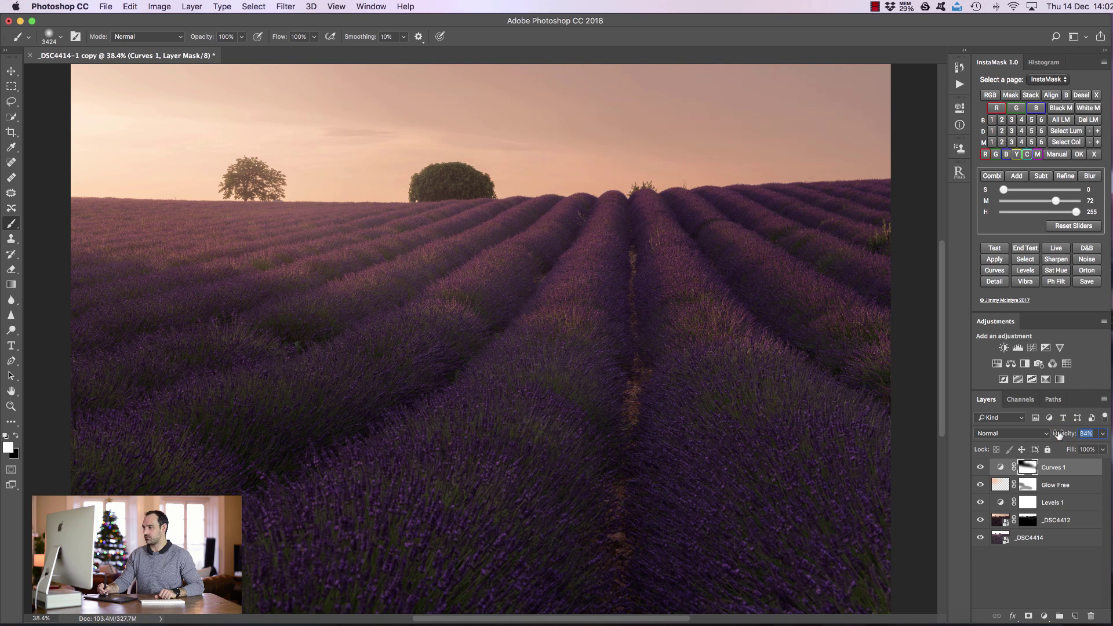
click(980, 467)
click(980, 467)
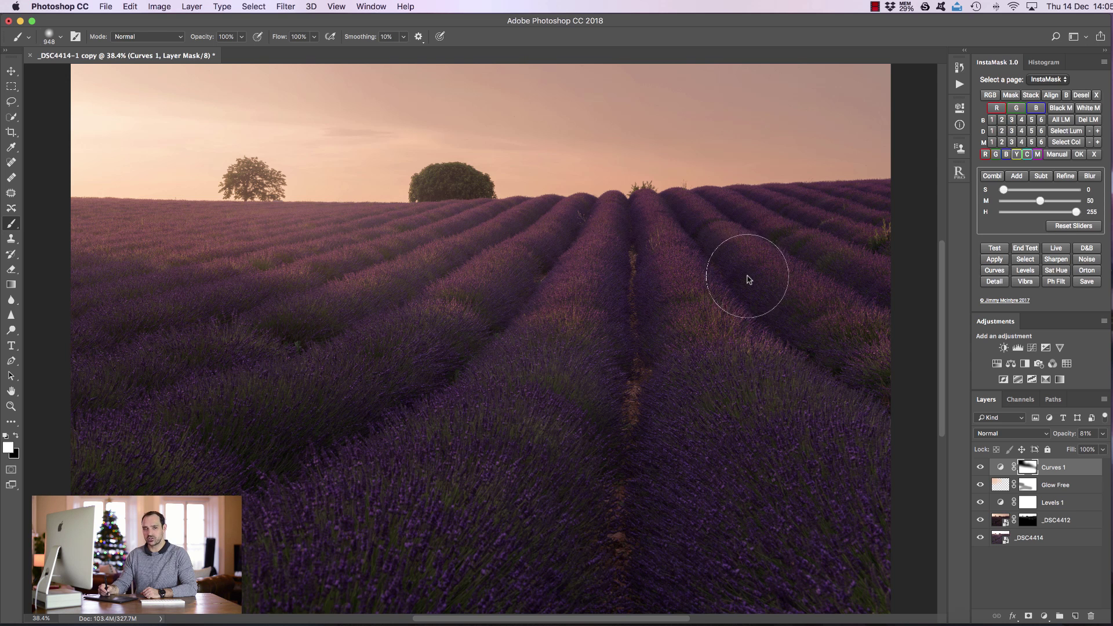
- Preview the Brights 1 luminosity mask, discard it, and preview the green, blue and magenta colour masks
click(992, 119)
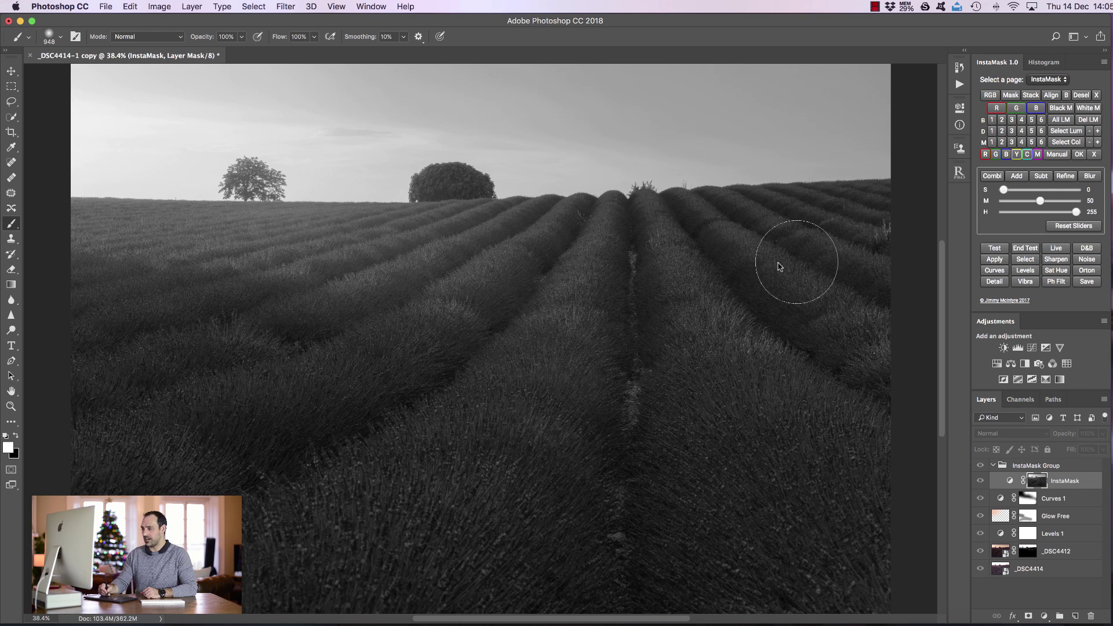
click(1096, 95)
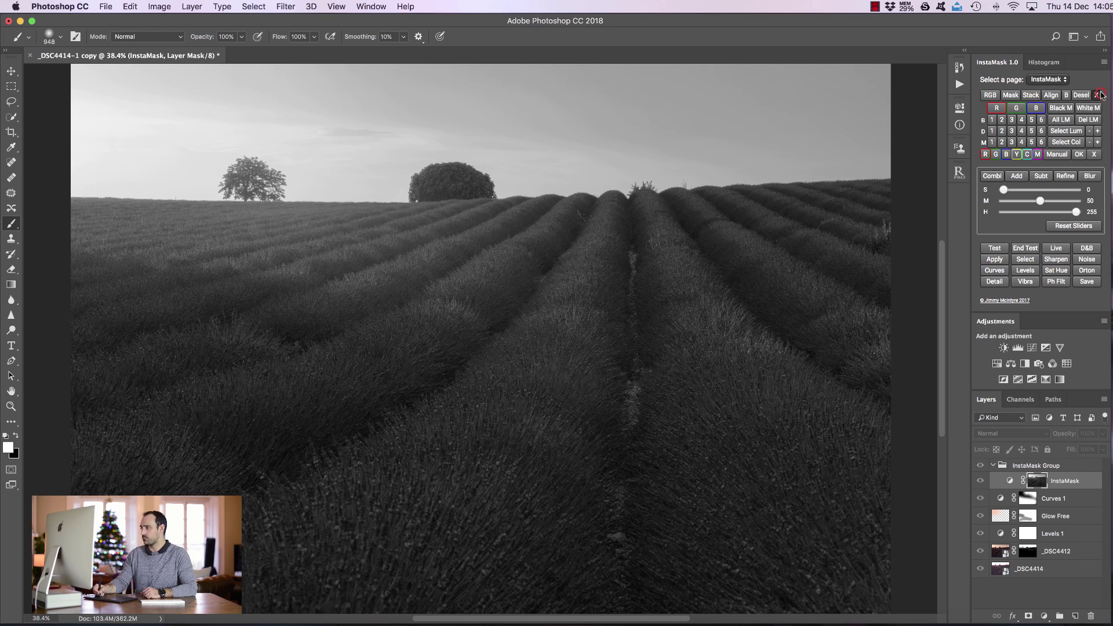
click(997, 155)
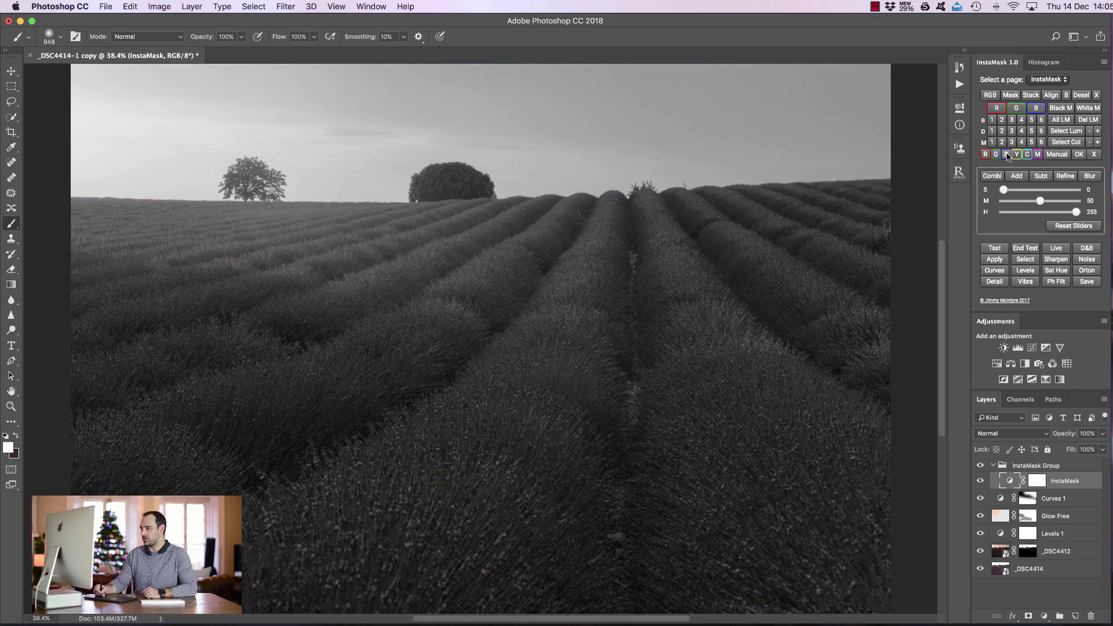
click(1007, 155)
click(1038, 154)
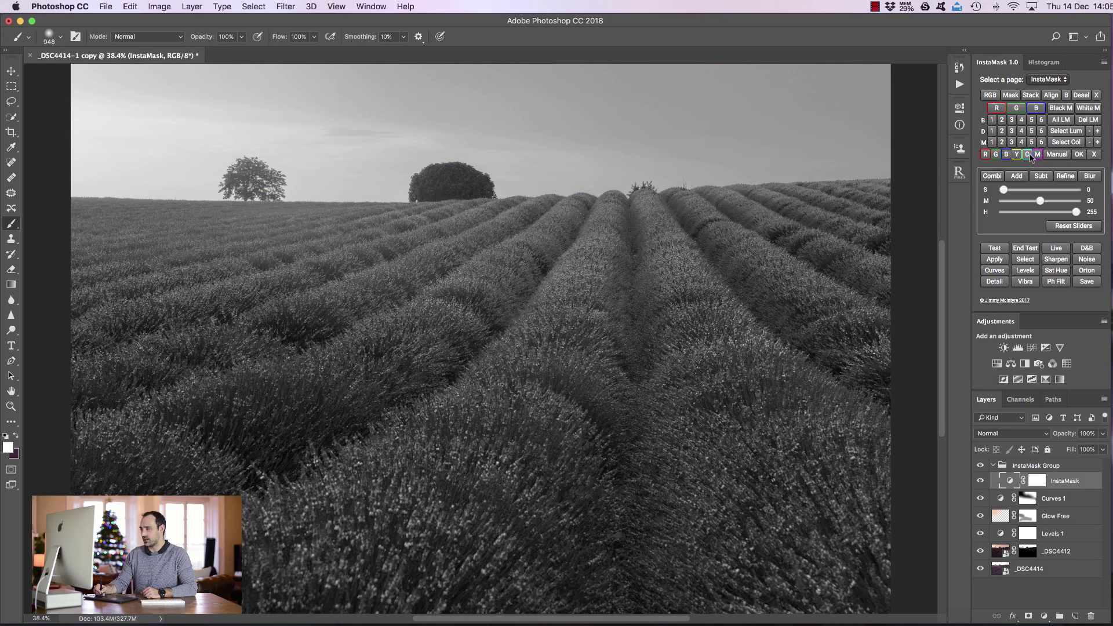
- Build and accept a red colour mask, and store it as the first mask of a combination
click(986, 155)
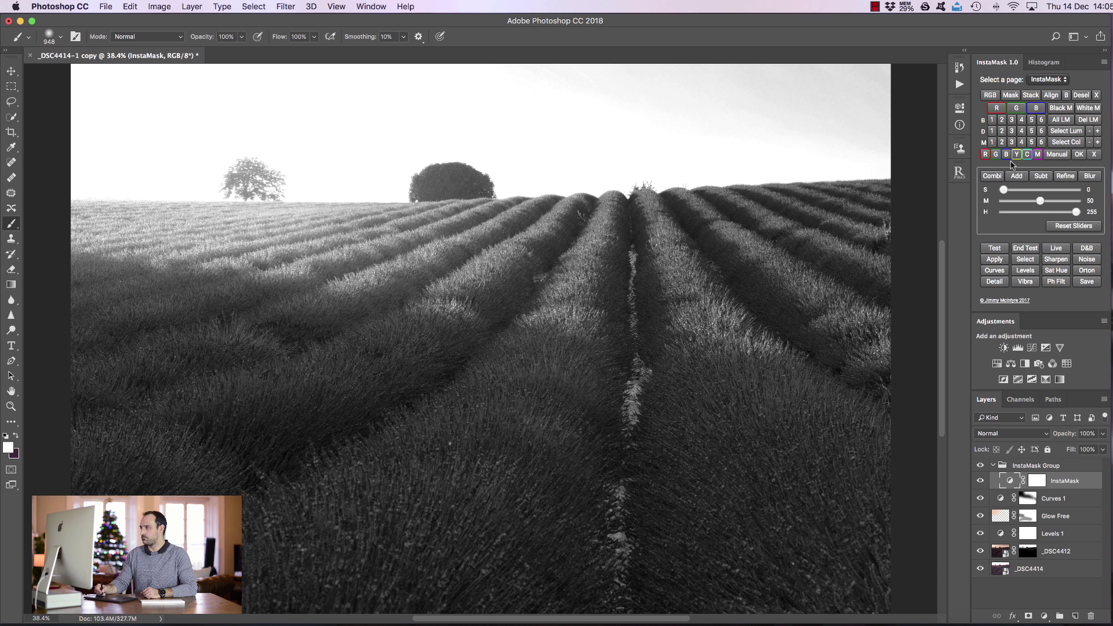
click(1080, 155)
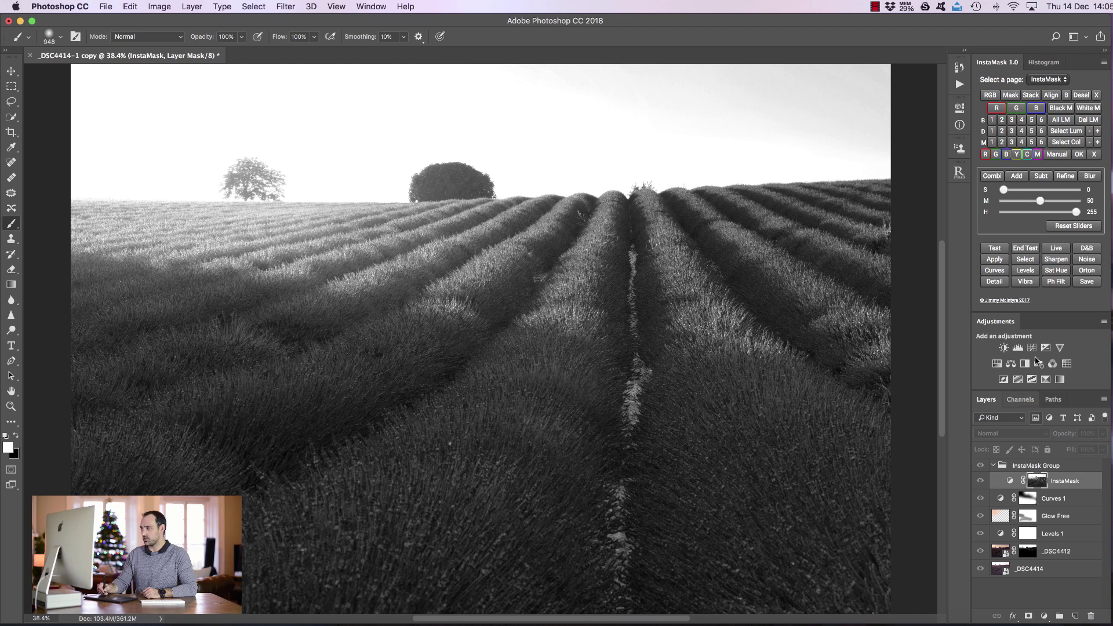
click(991, 177)
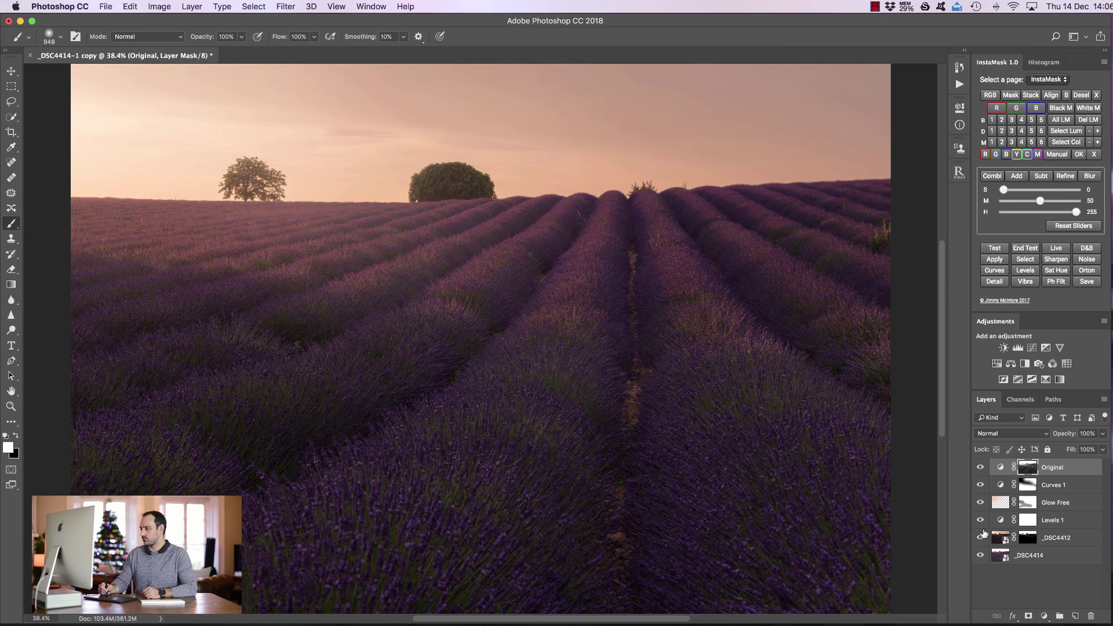
- Show only the _DSC4414 layer and build a Brights 1 luminosity mask from it, with the midtone value set to 79
click(981, 467)
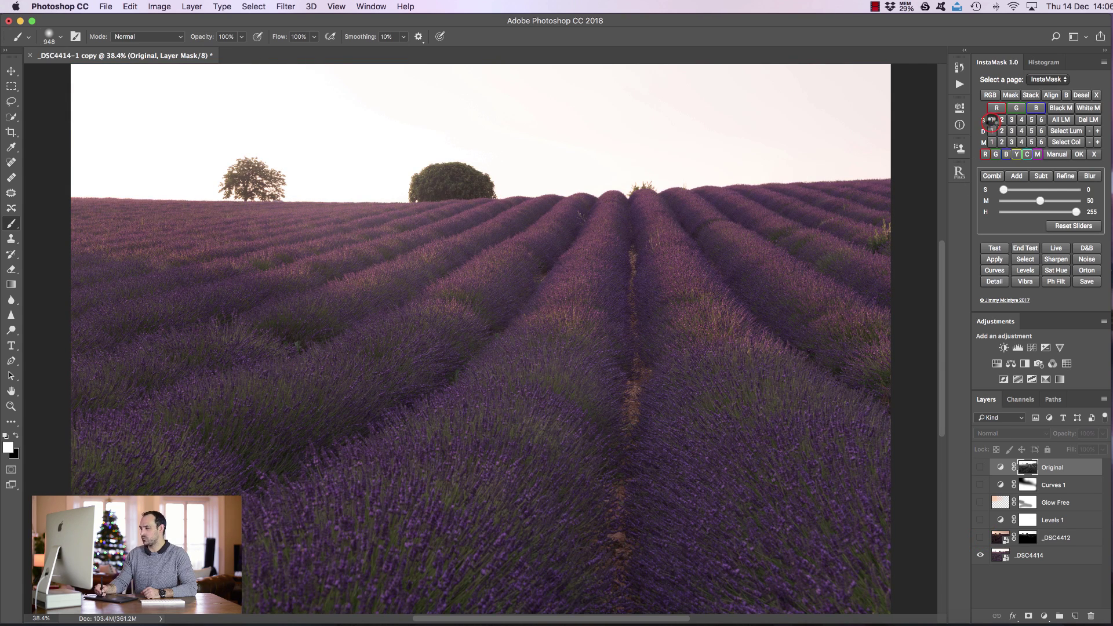
click(991, 119)
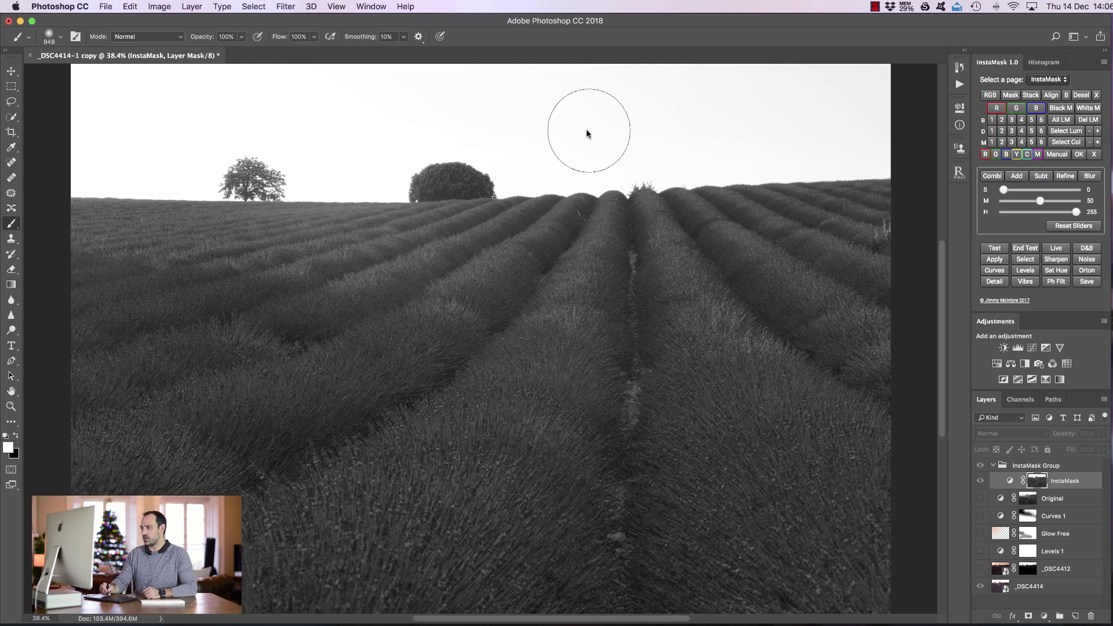
drag(1041, 204, 1058, 202)
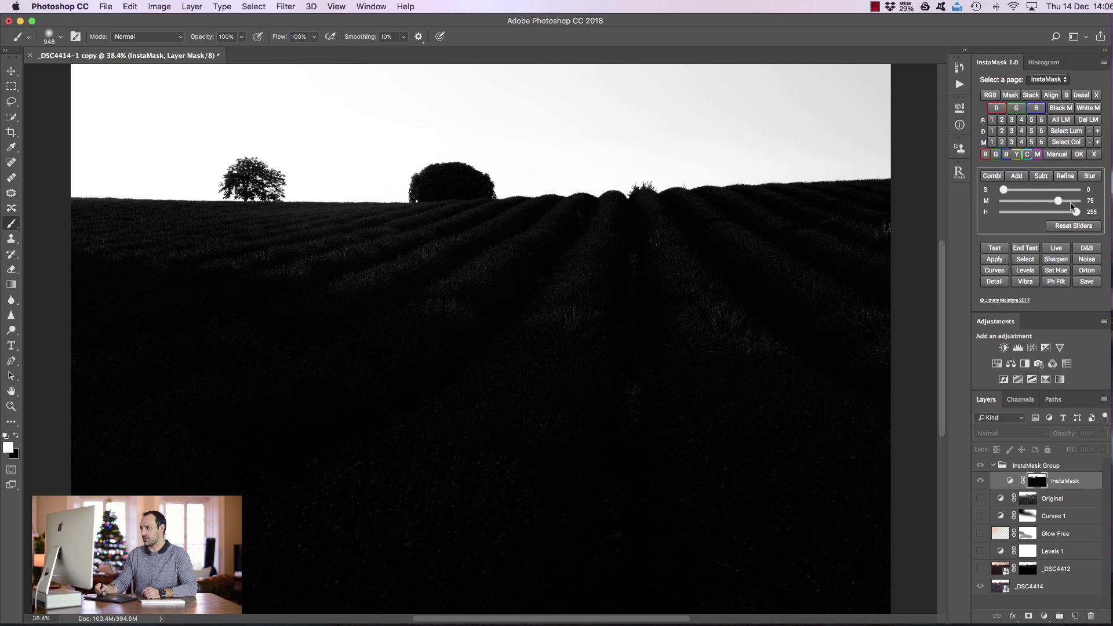
drag(1062, 202, 1063, 205)
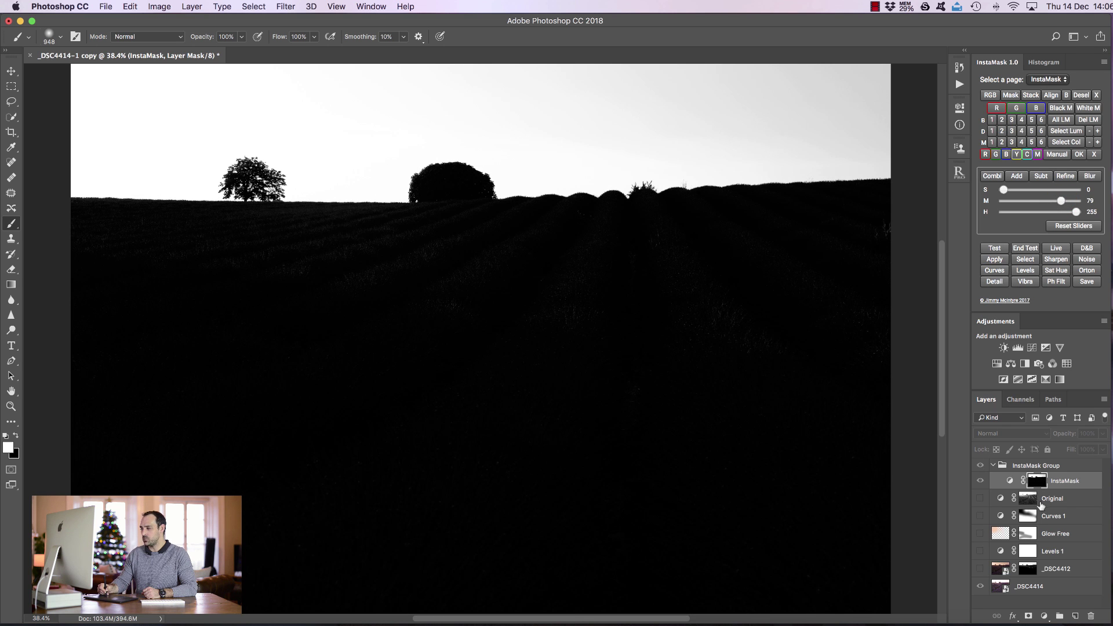
- Make the stored Original mask layer visible, view both masks, and subtract the brights mask from the stored red mask
click(980, 497)
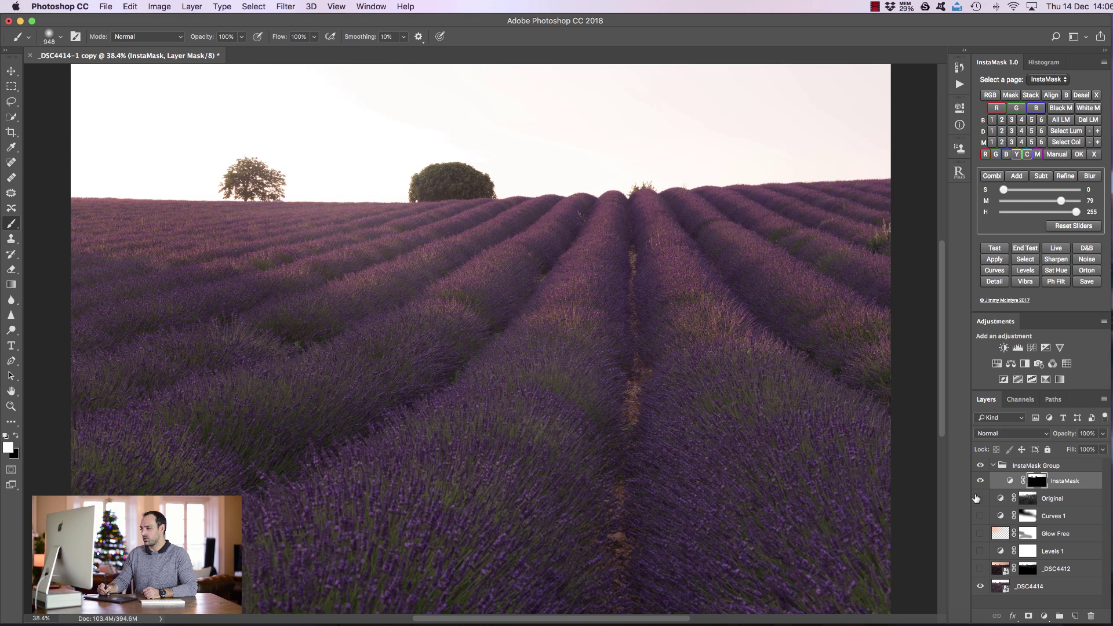
click(1011, 95)
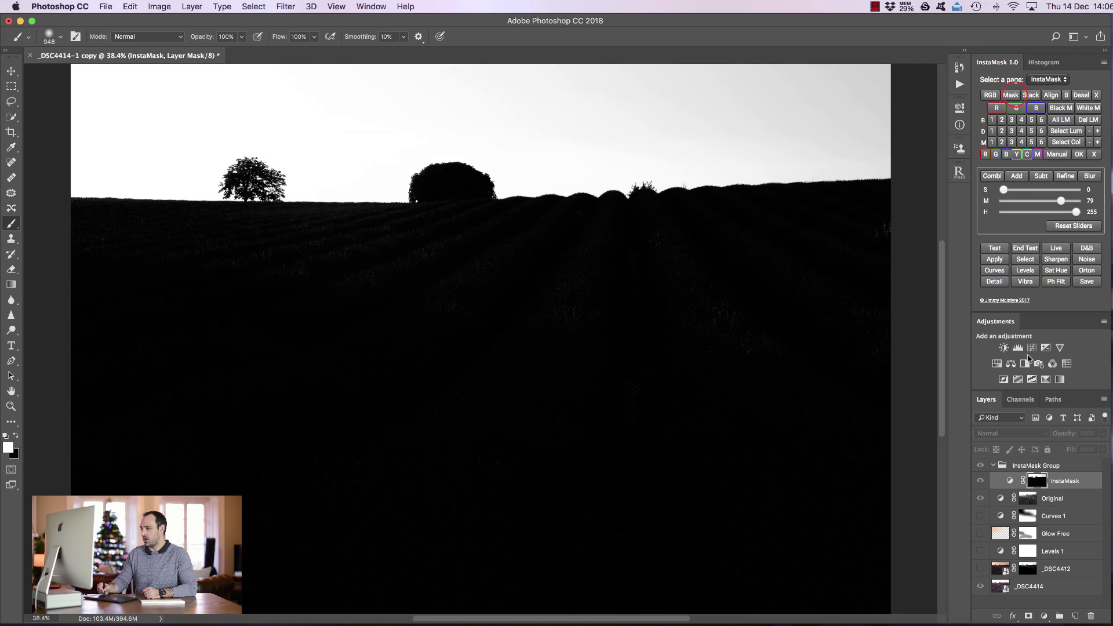
click(1028, 499)
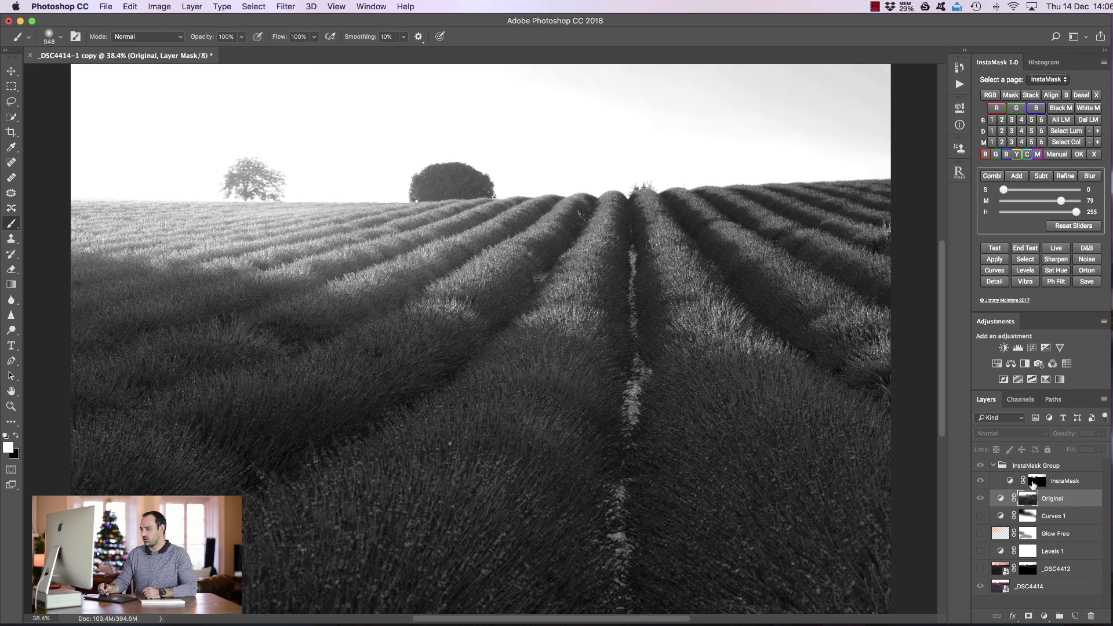
click(1033, 481)
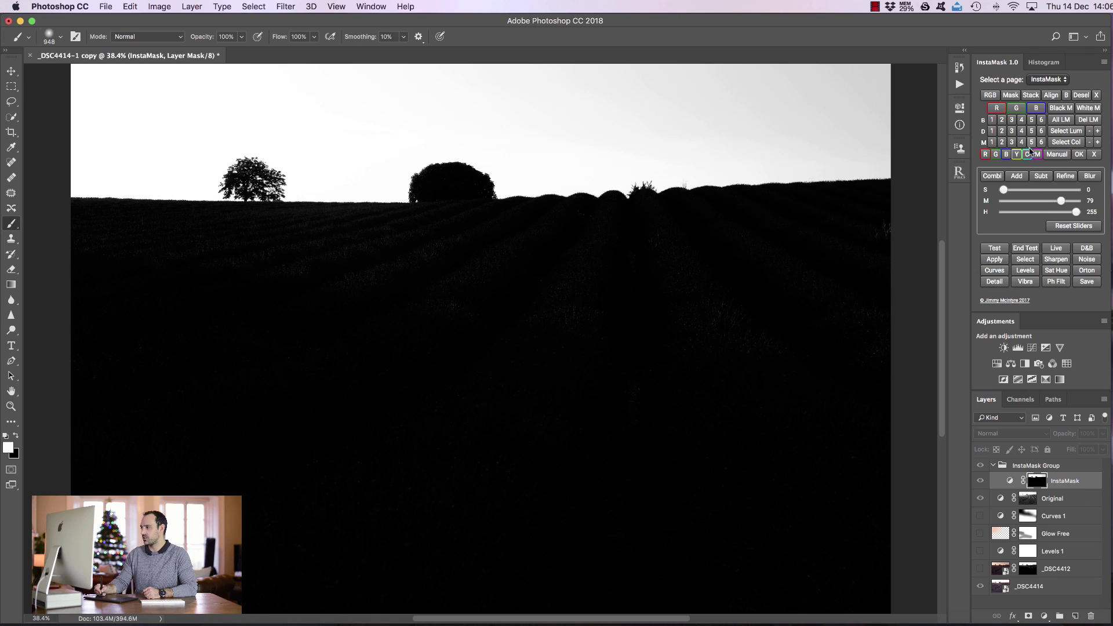
click(1041, 176)
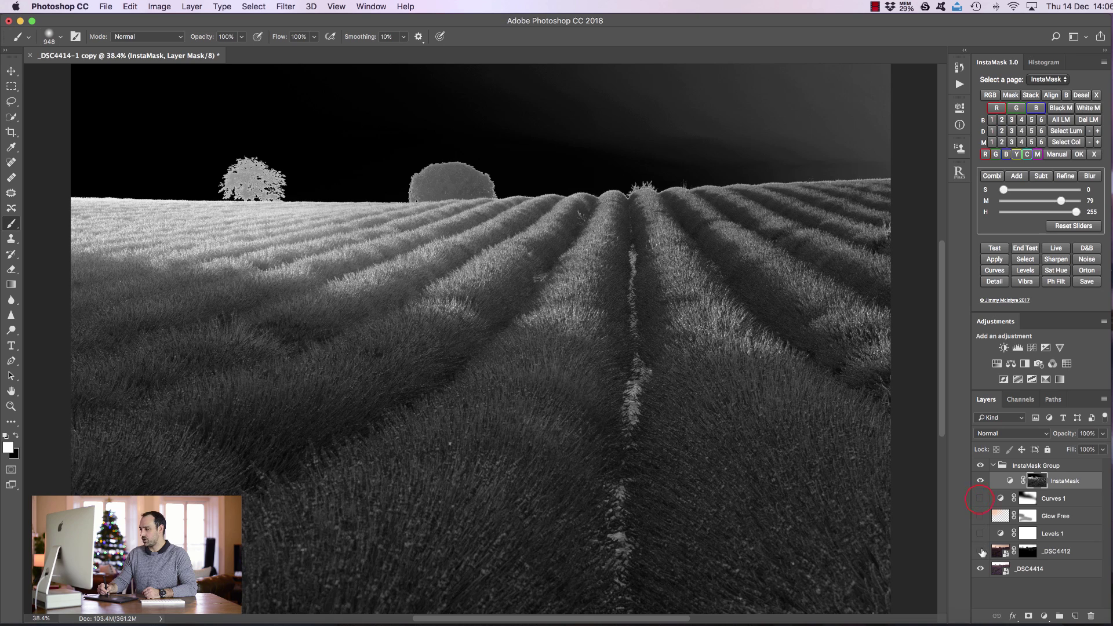
- Make all the hidden layers visible and apply the combined mask to a new D&B dodge-and-burn layer
click(980, 552)
click(980, 498)
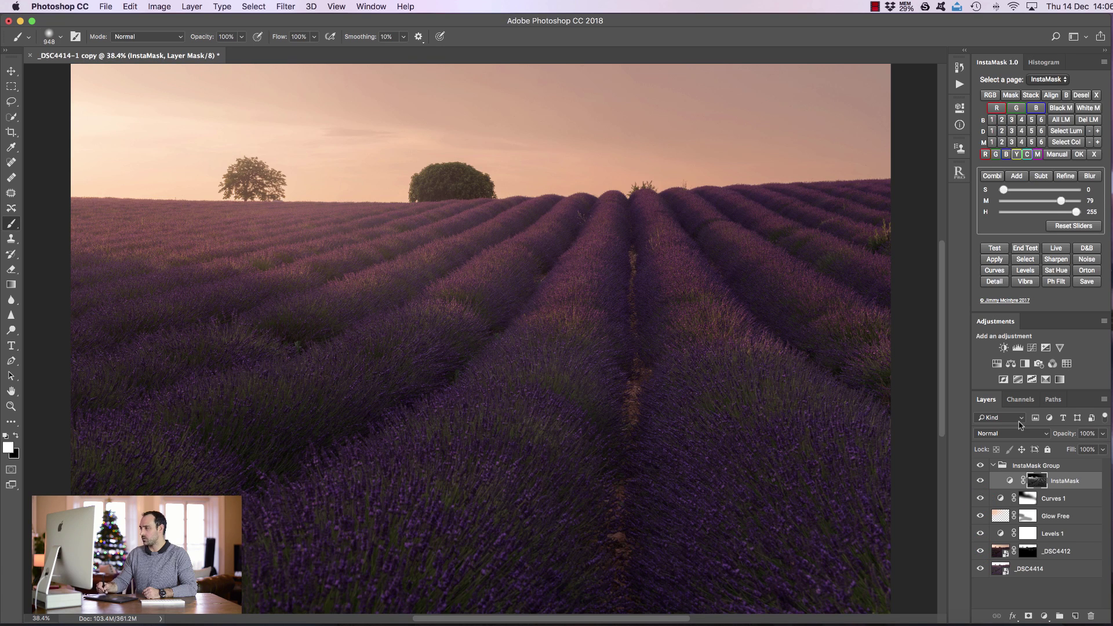
click(1087, 247)
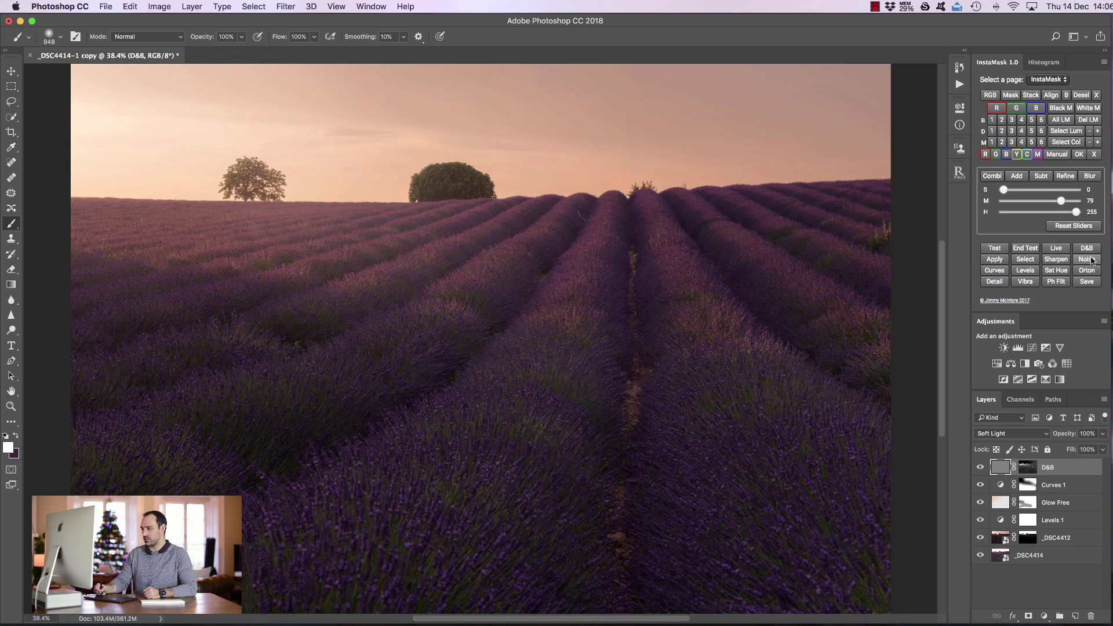
- Sample a pale peach foreground colour (f2d3b7) from the sky and brush it over the lavender rows on the D&B layer
click(8, 449)
drag(162, 114, 168, 110)
click(188, 100)
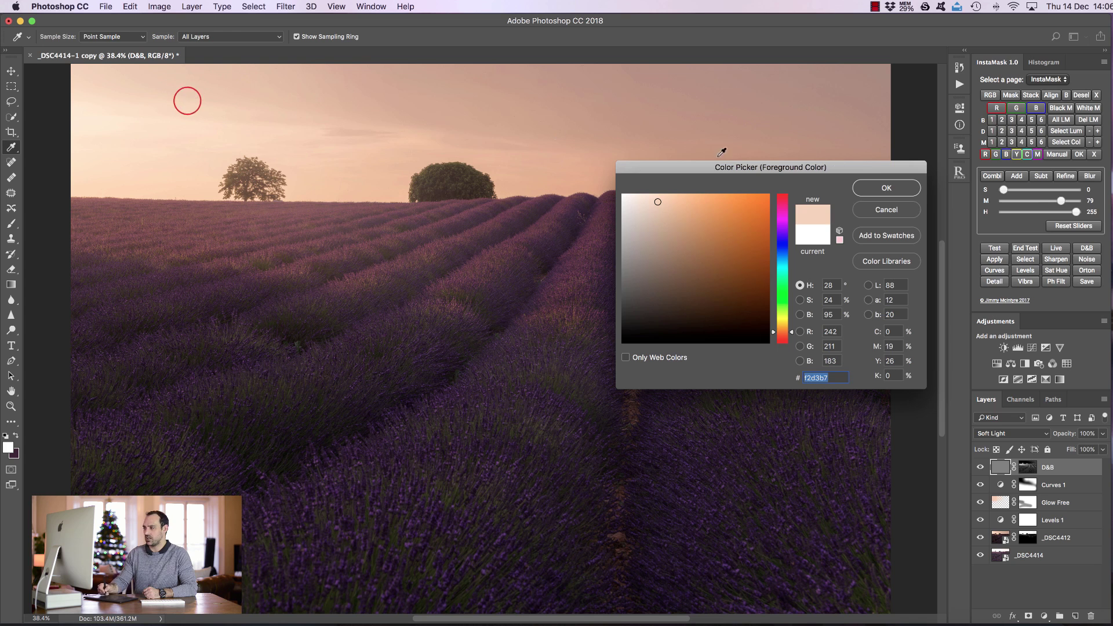
click(887, 188)
key(b)
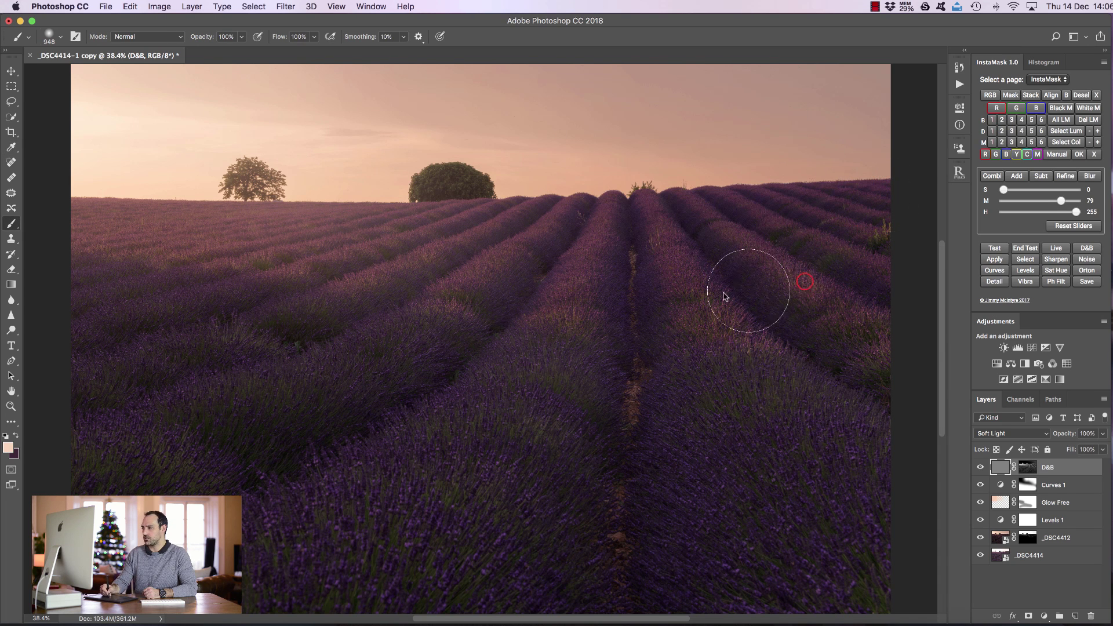
mouse_move(652, 268)
mouse_down()
mouse_move(616, 246)
mouse_move(635, 232)
mouse_move(583, 230)
mouse_move(399, 239)
mouse_move(344, 263)
mouse_move(559, 287)
mouse_move(468, 288)
mouse_move(171, 238)
mouse_move(563, 279)
mouse_move(734, 250)
mouse_move(855, 271)
mouse_move(866, 247)
mouse_move(669, 246)
mouse_move(893, 239)
mouse_move(834, 317)
mouse_move(615, 318)
mouse_move(362, 309)
mouse_move(172, 273)
mouse_move(84, 223)
mouse_move(57, 235)
mouse_move(318, 327)
mouse_move(371, 278)
mouse_move(165, 228)
mouse_move(143, 253)
mouse_move(141, 228)
mouse_move(122, 246)
mouse_move(408, 292)
mouse_move(287, 279)
mouse_move(107, 221)
mouse_move(87, 235)
mouse_move(105, 223)
mouse_move(276, 238)
mouse_move(589, 291)
mouse_move(577, 312)
mouse_move(591, 274)
mouse_move(641, 299)
mouse_move(696, 264)
mouse_up()
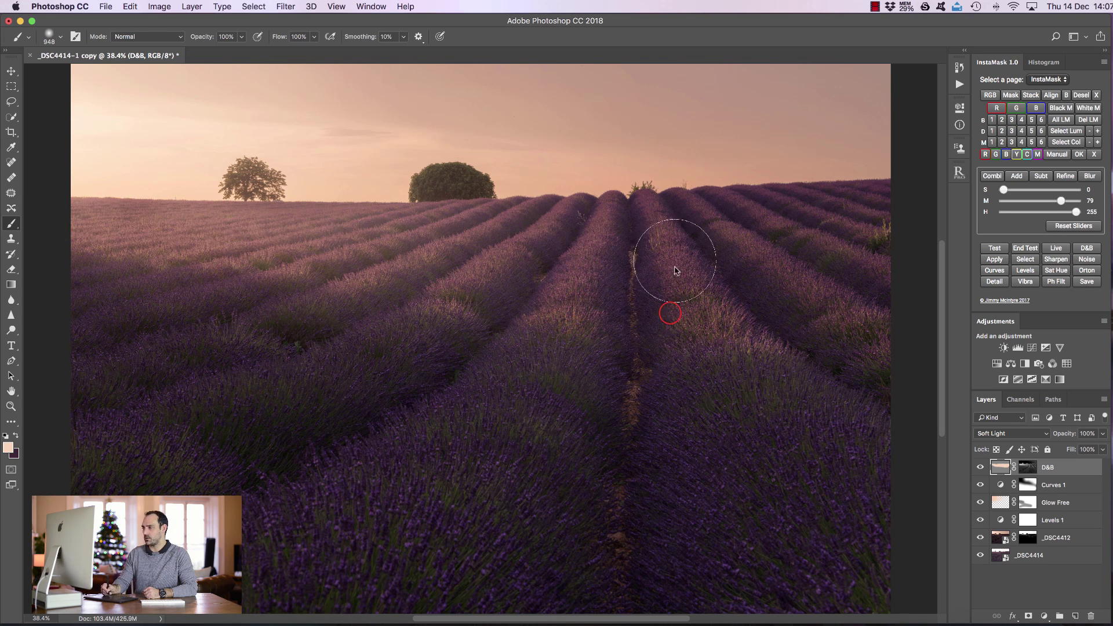
- Paint black on the D&B layer's mask with a 2469 px brush at 50% opacity along the horizon to soften the glow
click(1028, 467)
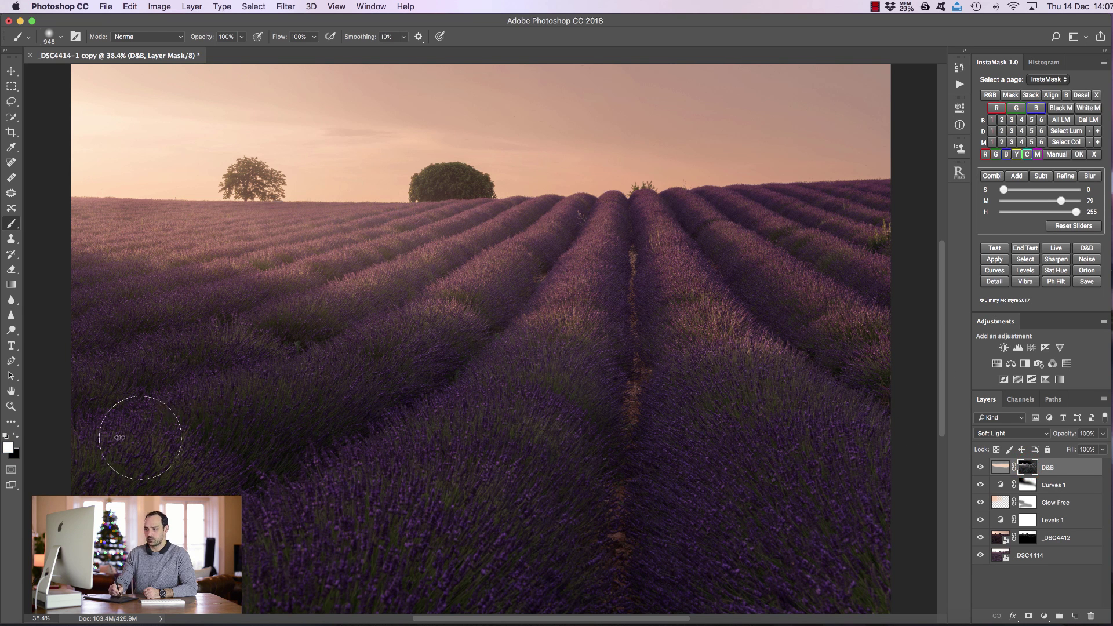
drag(234, 383, 408, 394)
key(5)
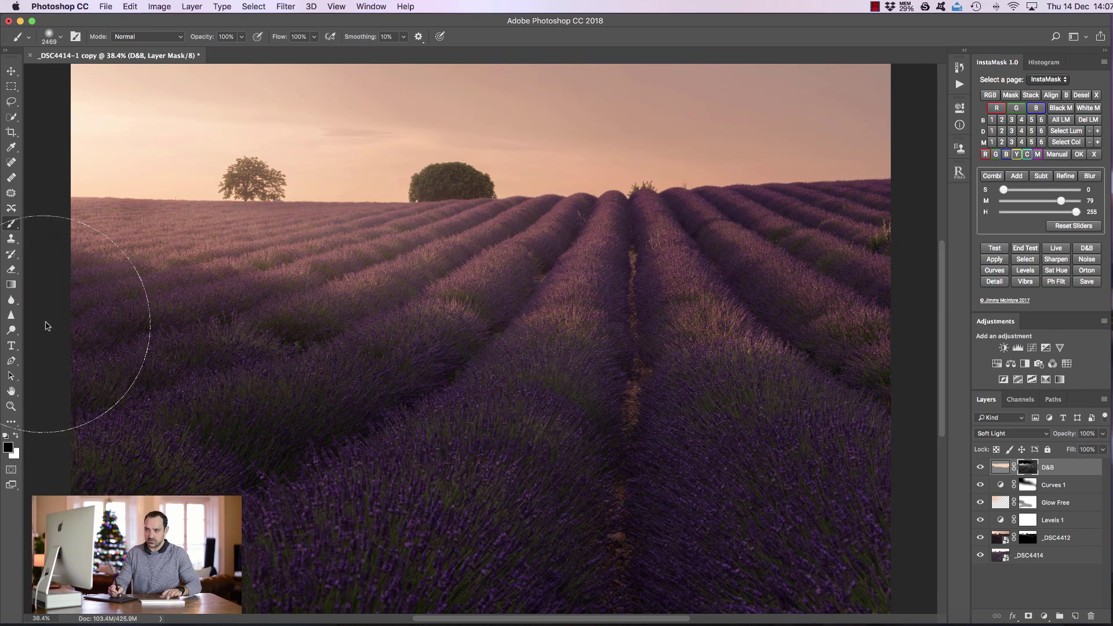
mouse_move(102, 218)
mouse_down()
mouse_move(157, 235)
mouse_move(111, 221)
mouse_up()
drag(55, 265, 348, 129)
click(981, 468)
click(981, 467)
click(60, 230)
mouse_move(60, 232)
mouse_down()
mouse_move(119, 191)
mouse_move(420, 120)
mouse_move(995, 131)
mouse_move(889, 140)
mouse_up()
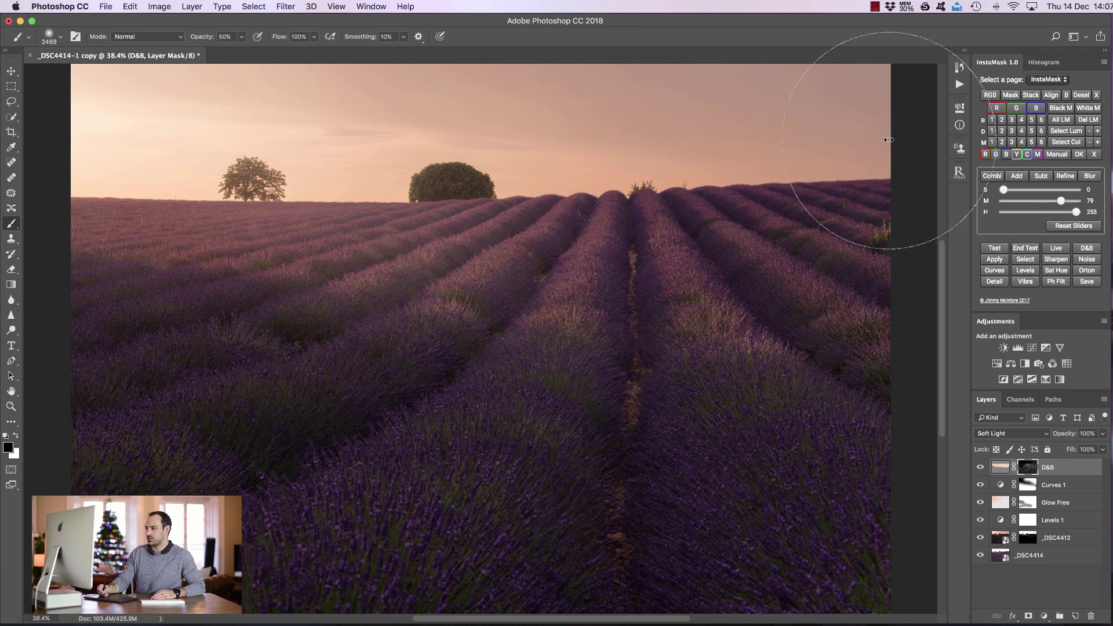
- Compare the image with and without the D&B layer
click(981, 466)
click(981, 468)
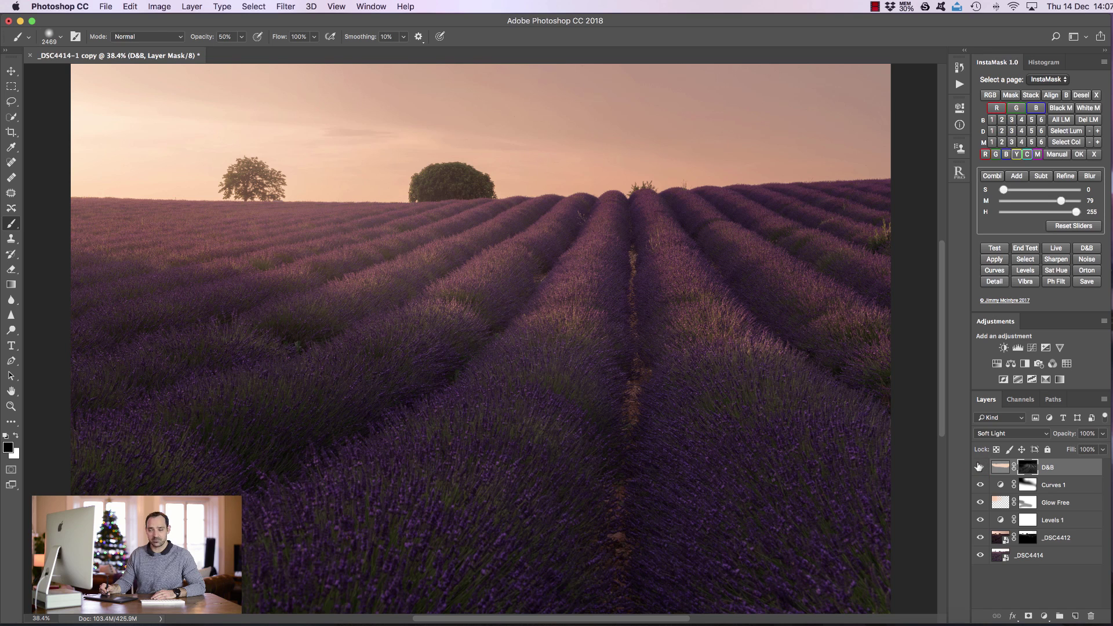
click(980, 468)
click(980, 468)
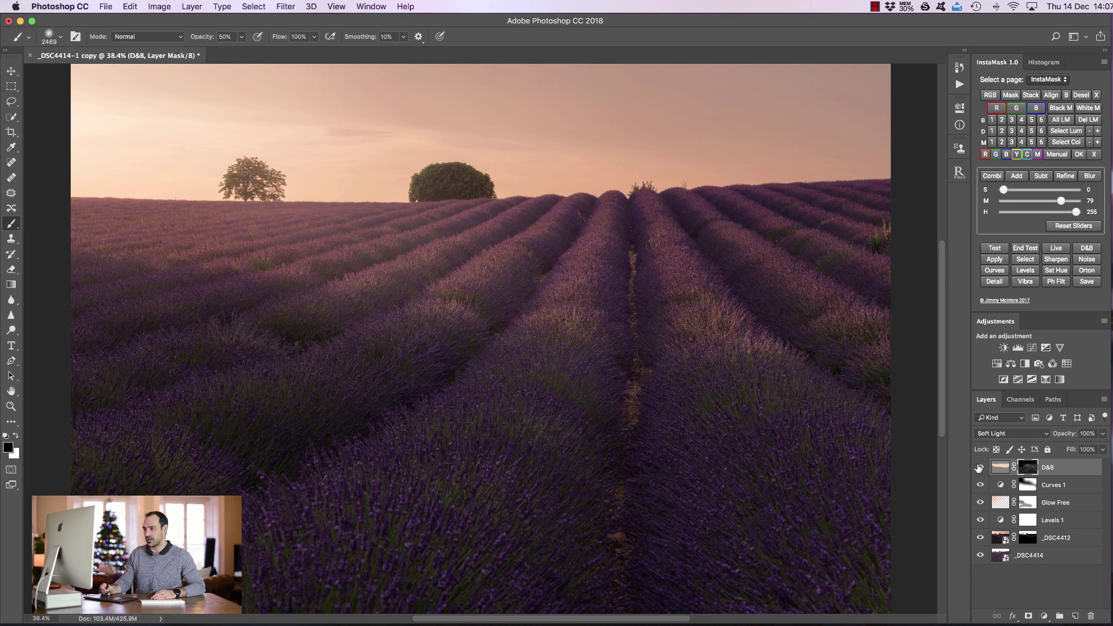
click(980, 468)
click(980, 468)
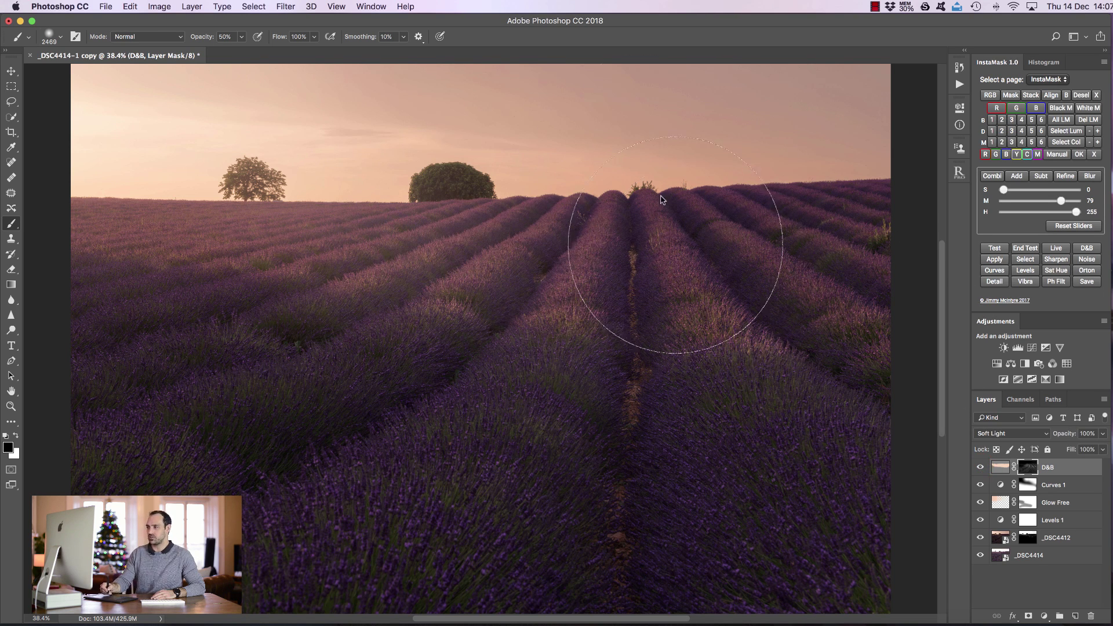